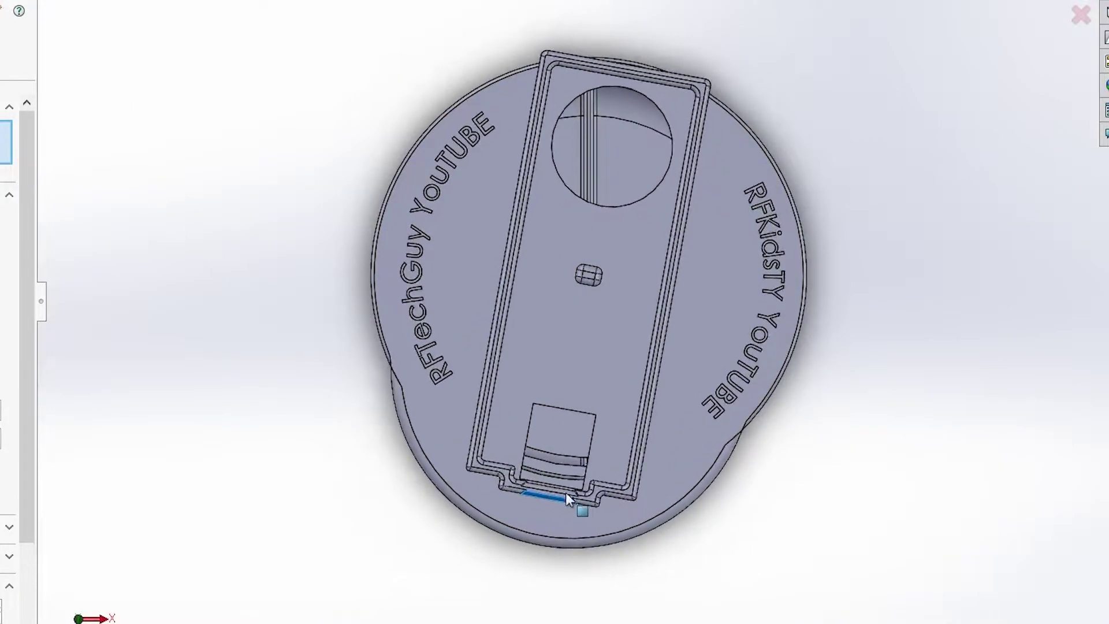
Load speed load hopper v3.STL and rotate it to stand upright, 159.9 mm tall
middle_click_drag(661, 438, 452, 231, "alt")
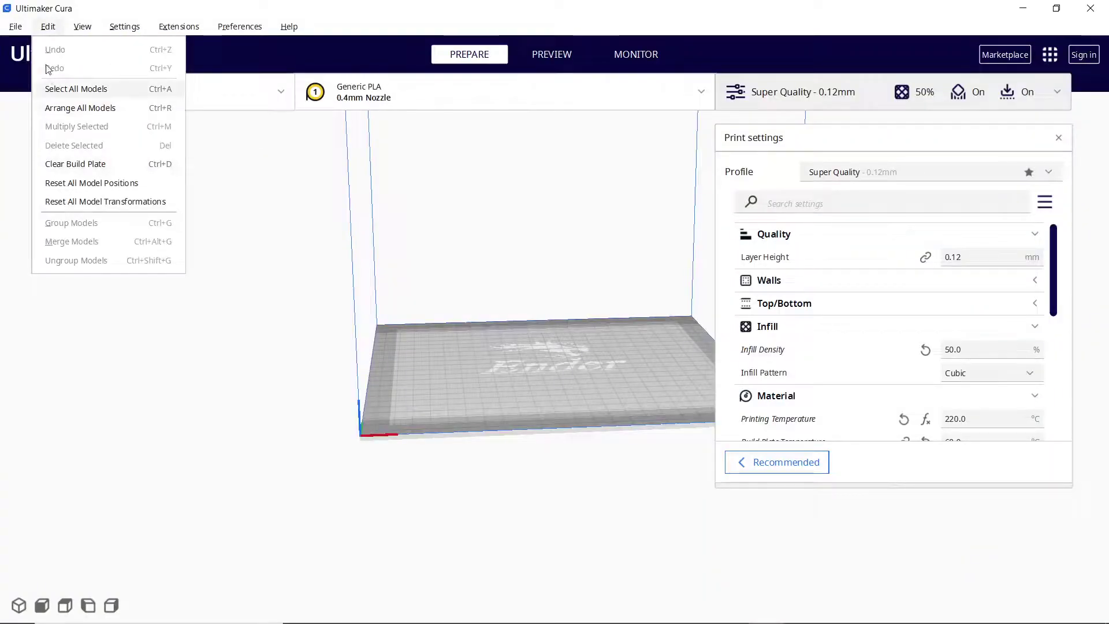
mouse_move(14, 25)
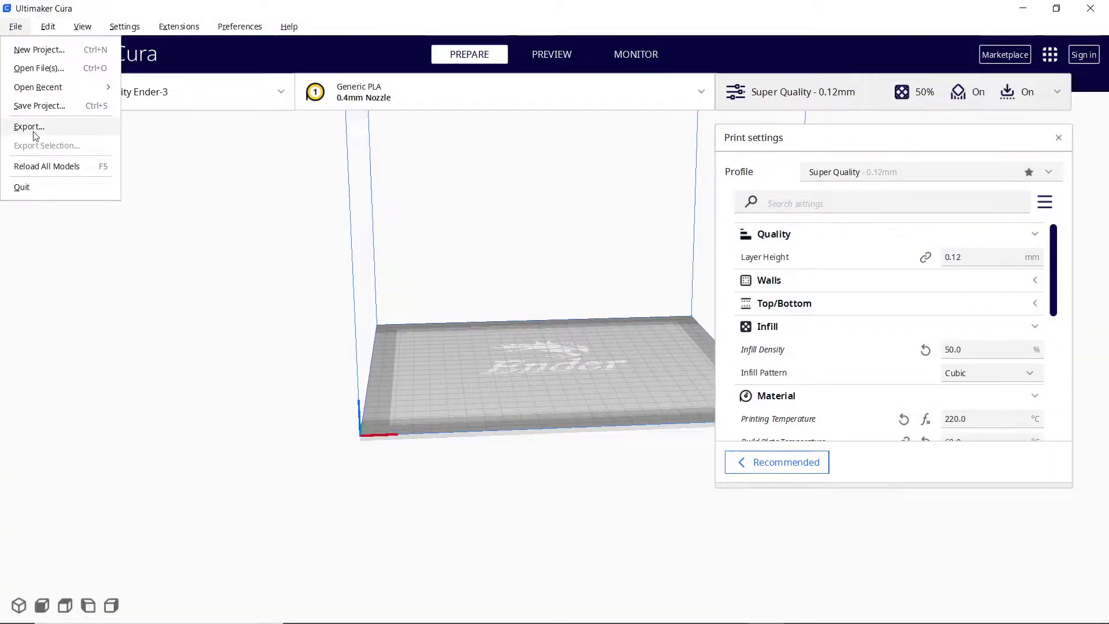
key("ctrl+o")
left_click(183, 123)
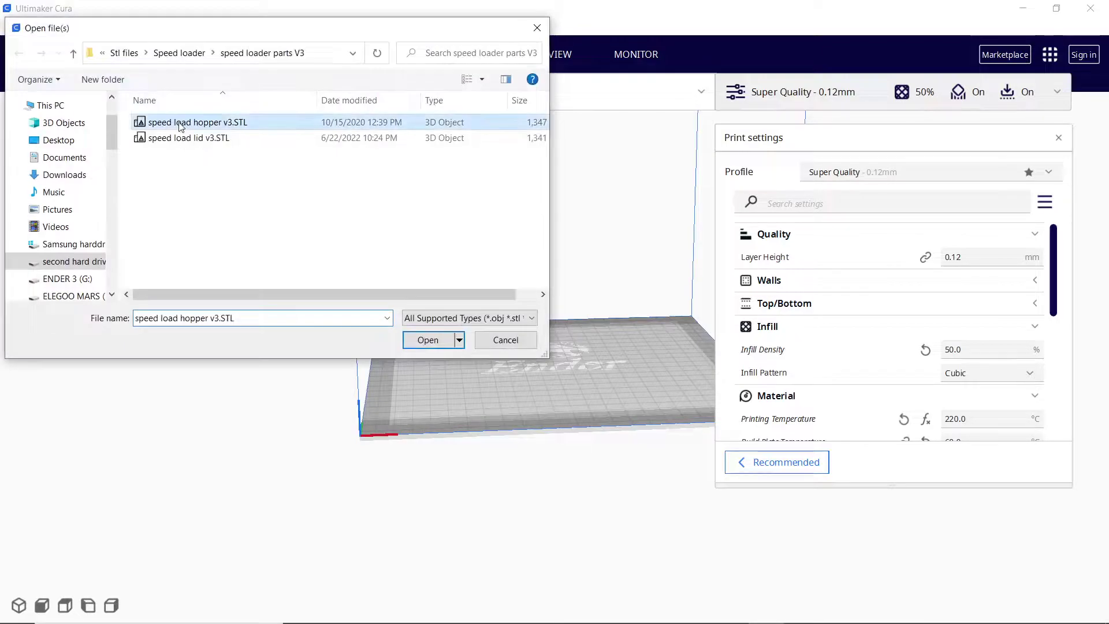
left_click(434, 342)
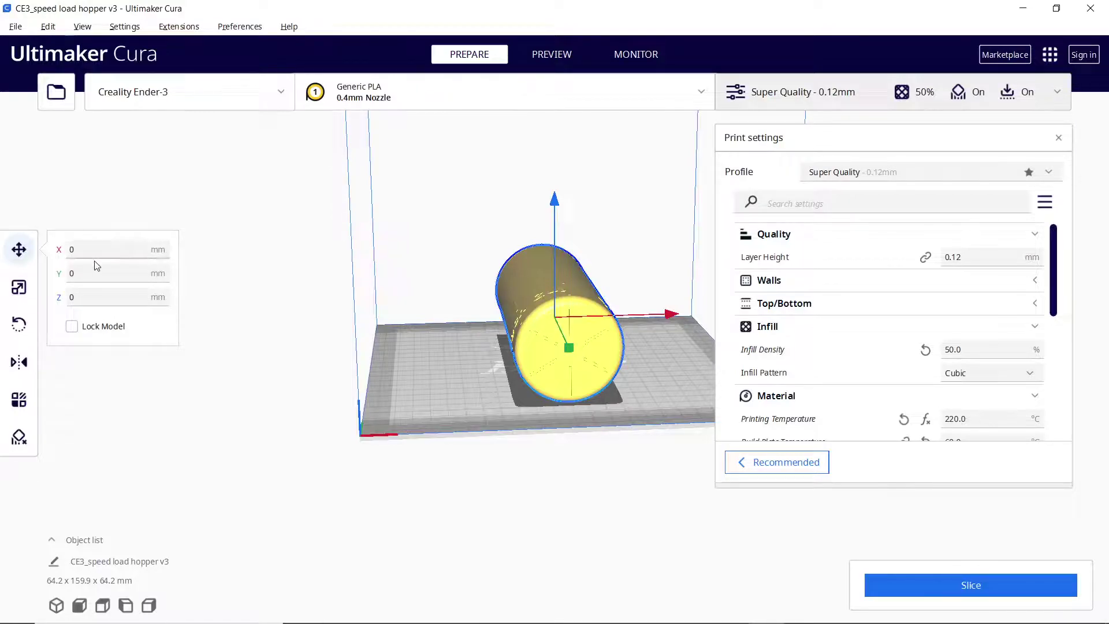
key("r")
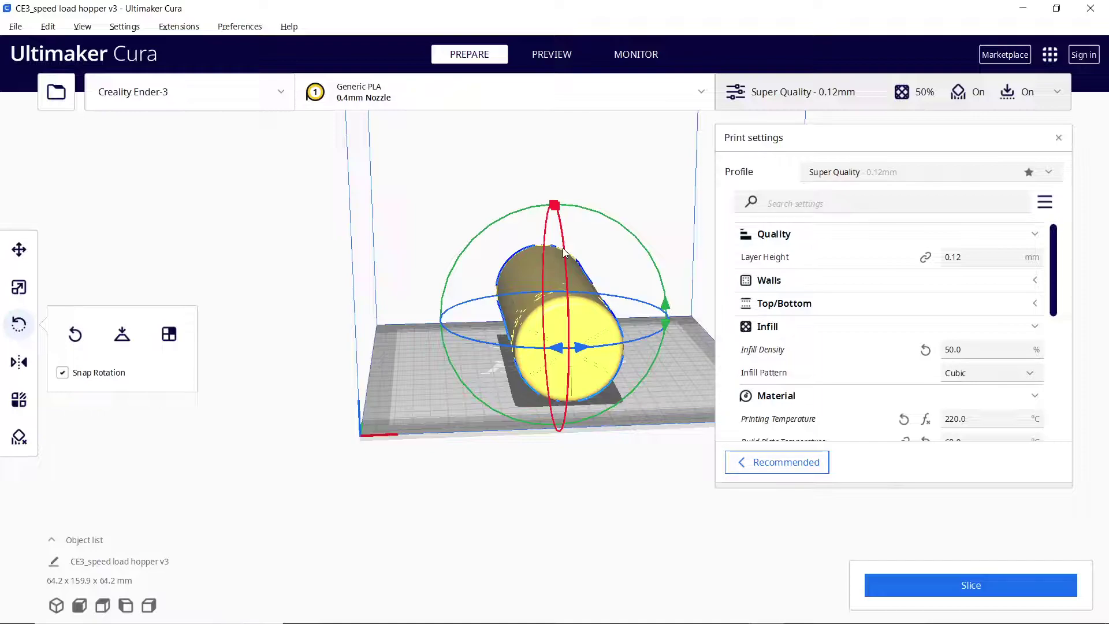
left_click_drag(563, 251, 563, 417)
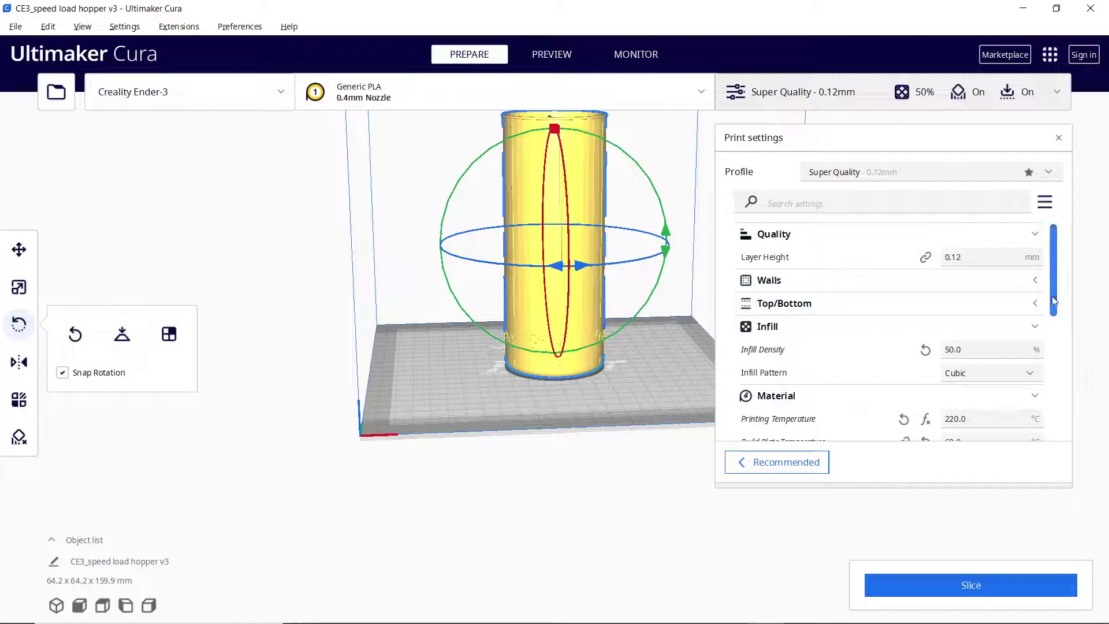
Change the hopper's Build Plate Adhesion Type from Raft to None
left_click_drag(1051, 295, 1051, 458)
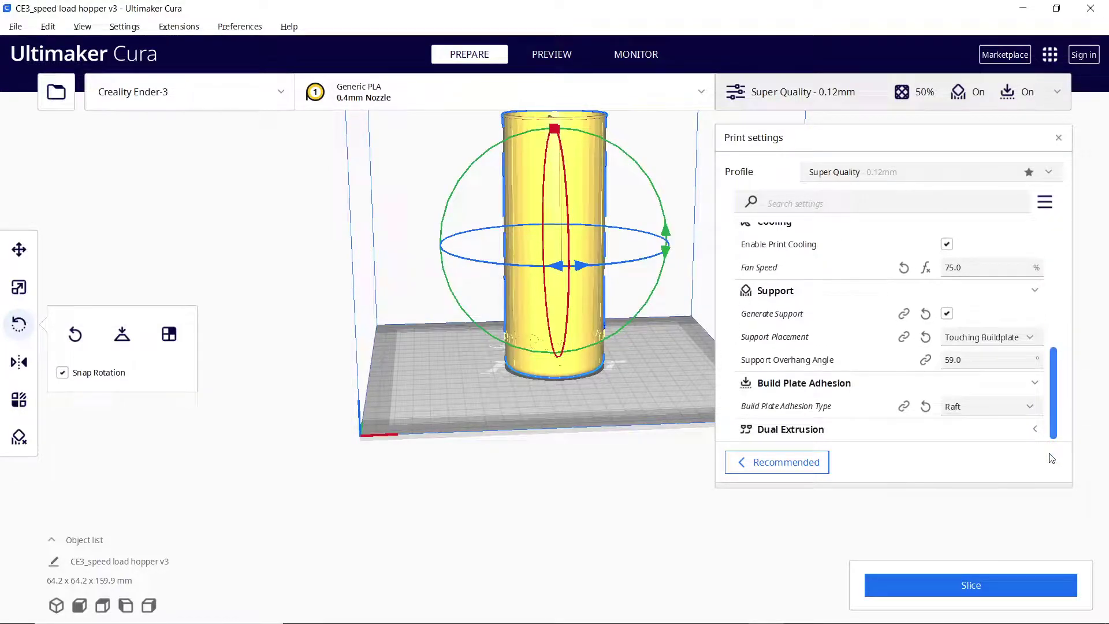
left_click(1022, 407)
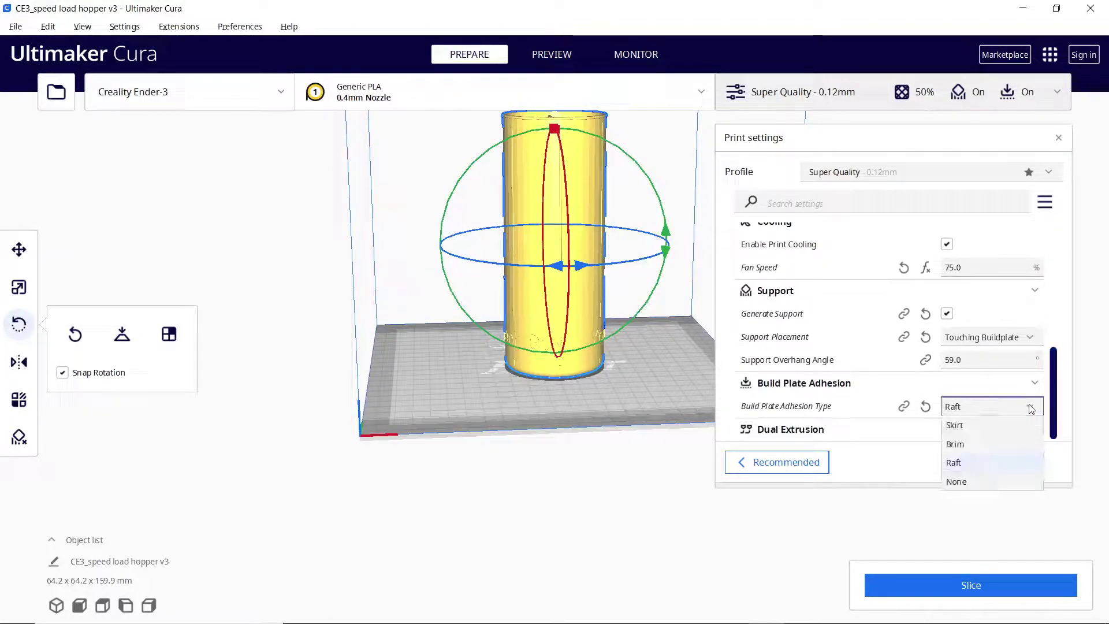
left_click(962, 482)
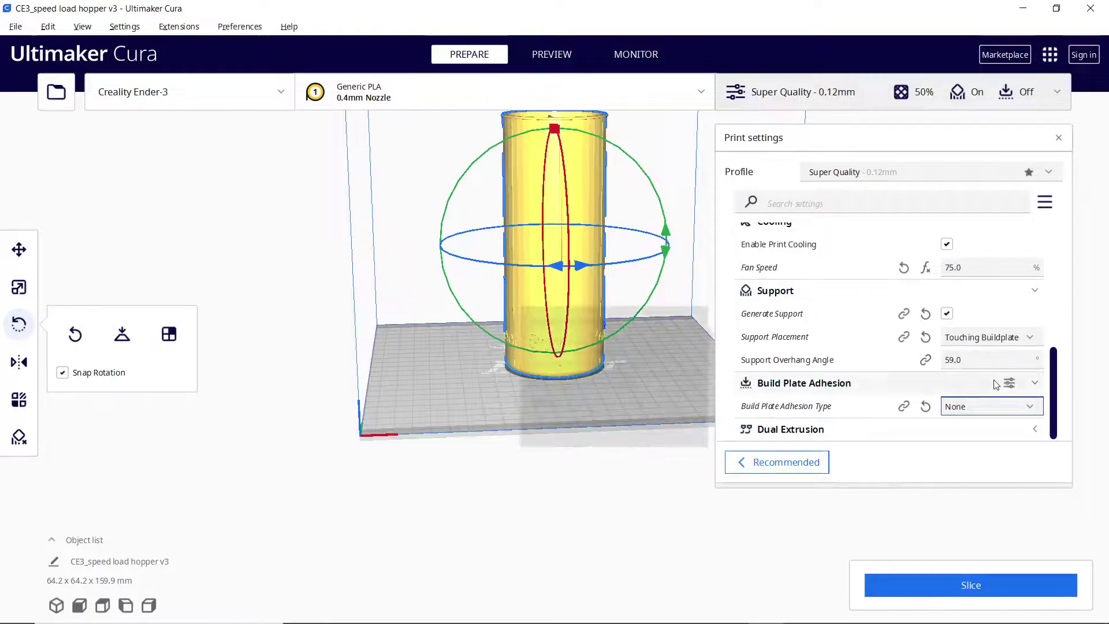
scroll(953, 324, "up", 15)
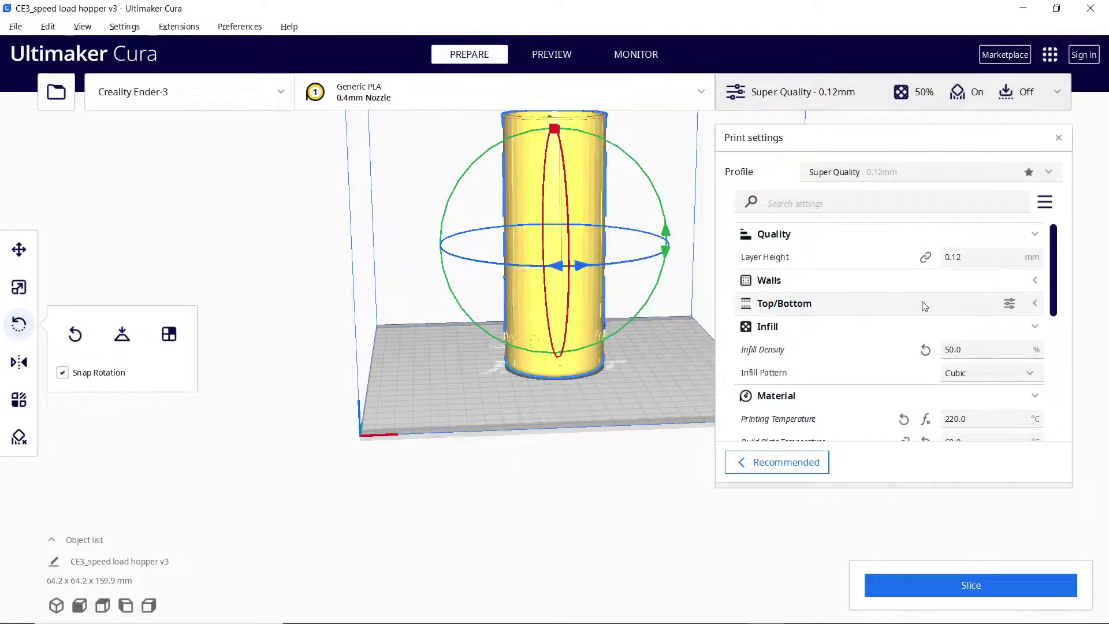
mouse_move(976, 261)
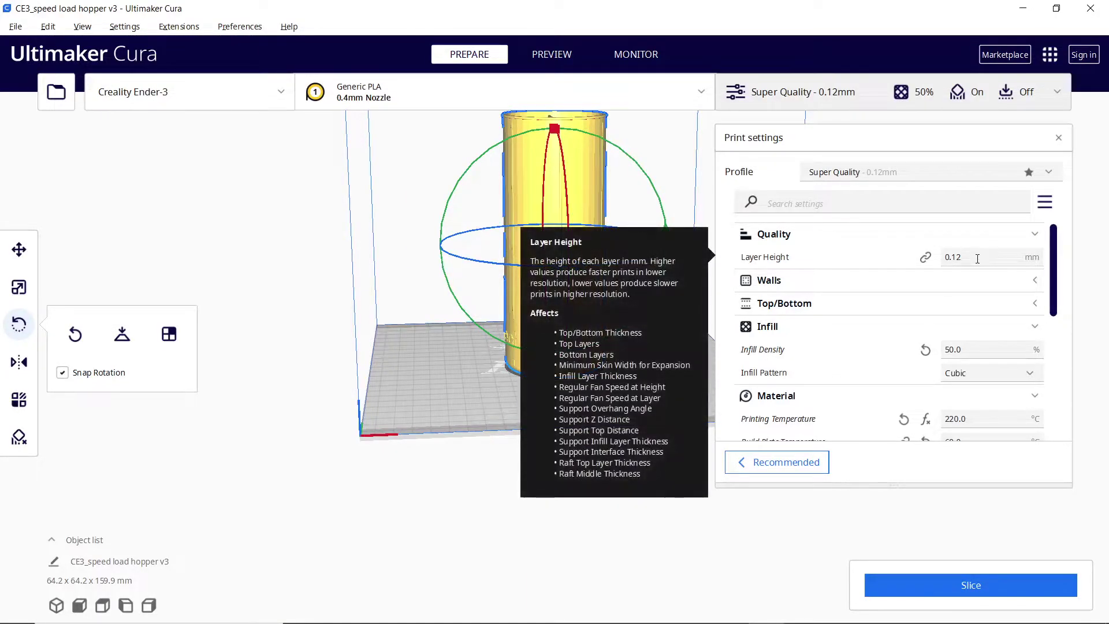
Switch to the Low Quality - 0.28mm profile, discarding the custom changes
left_click(1048, 172)
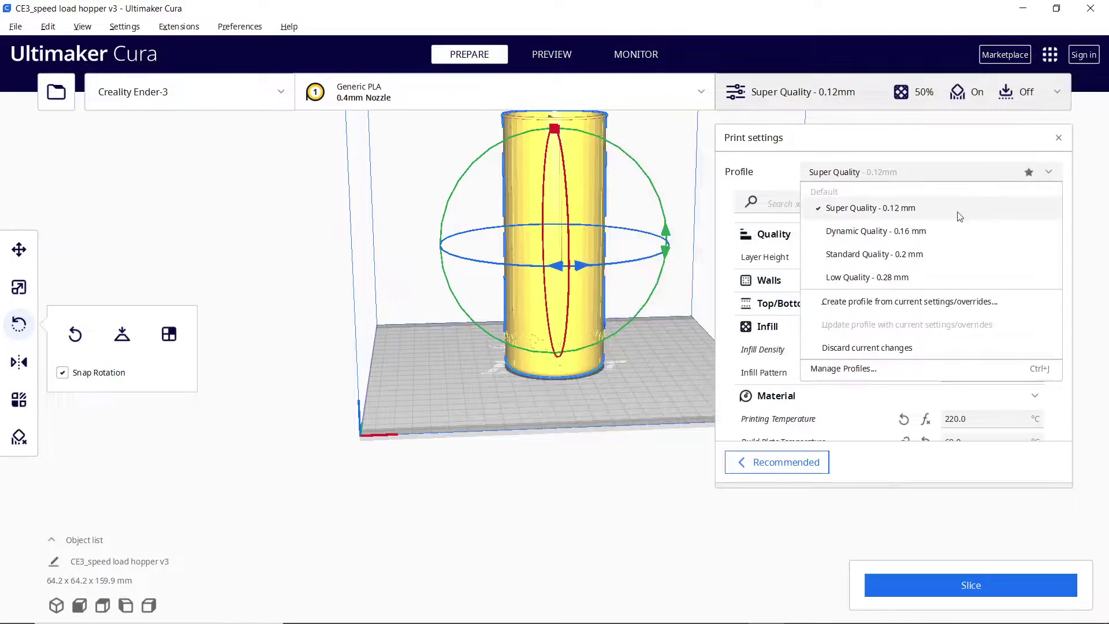
left_click(892, 277)
left_click(578, 462)
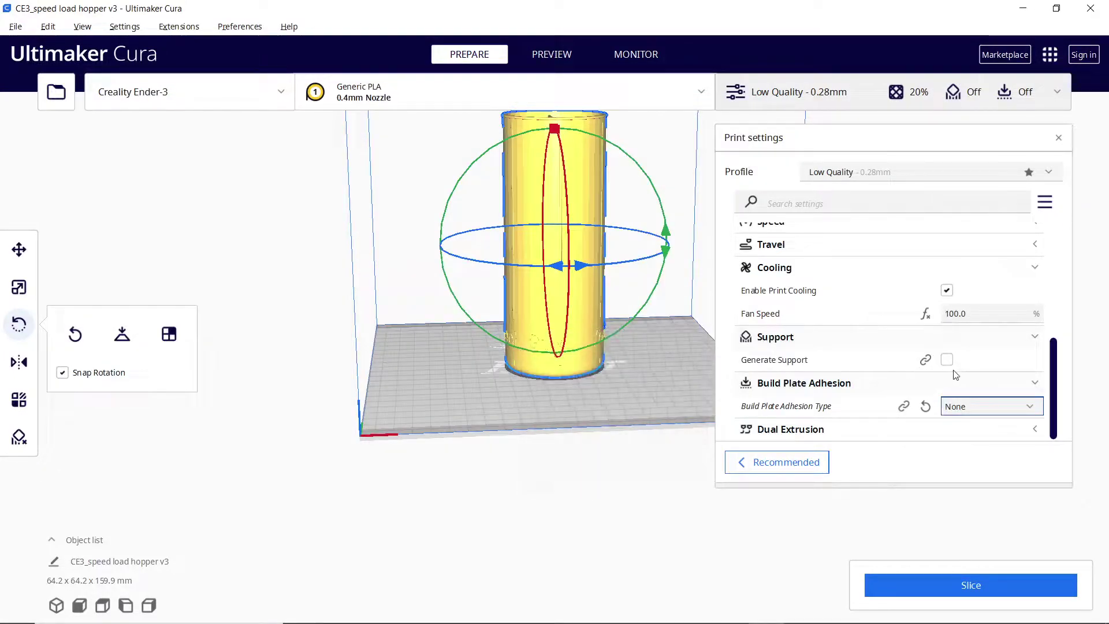
Slice the hopper, giving an estimate of 12 hours 15 minutes and 116 g of filament
scroll(942, 318, "up", 10)
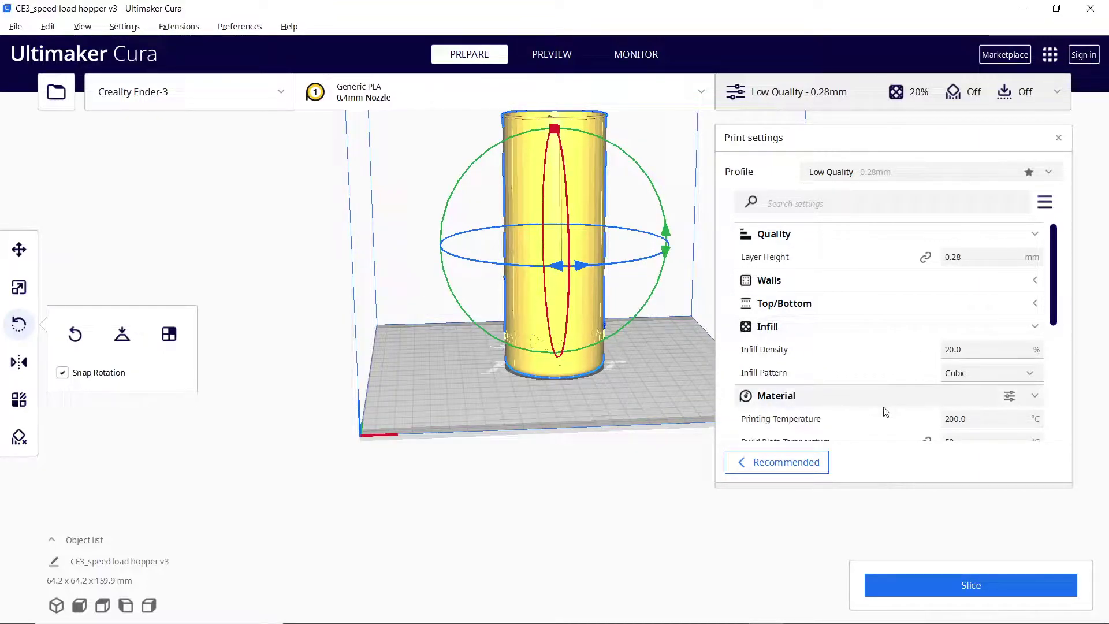
scroll(924, 390, "down", 3)
scroll(935, 390, "down", 3)
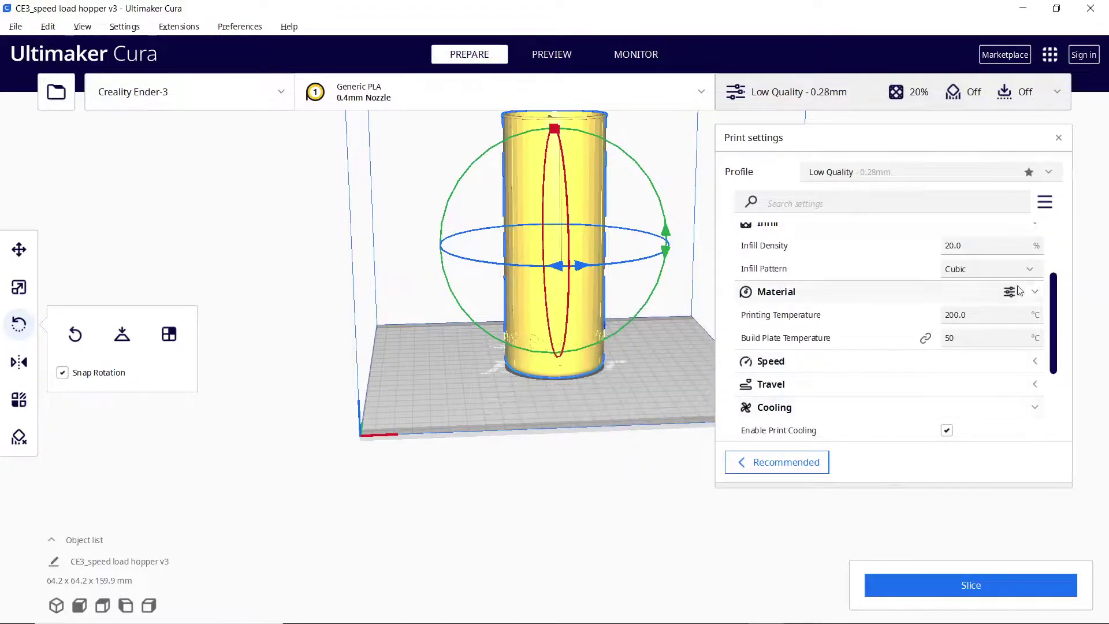
scroll(1011, 288, "up", 6)
left_click(937, 594)
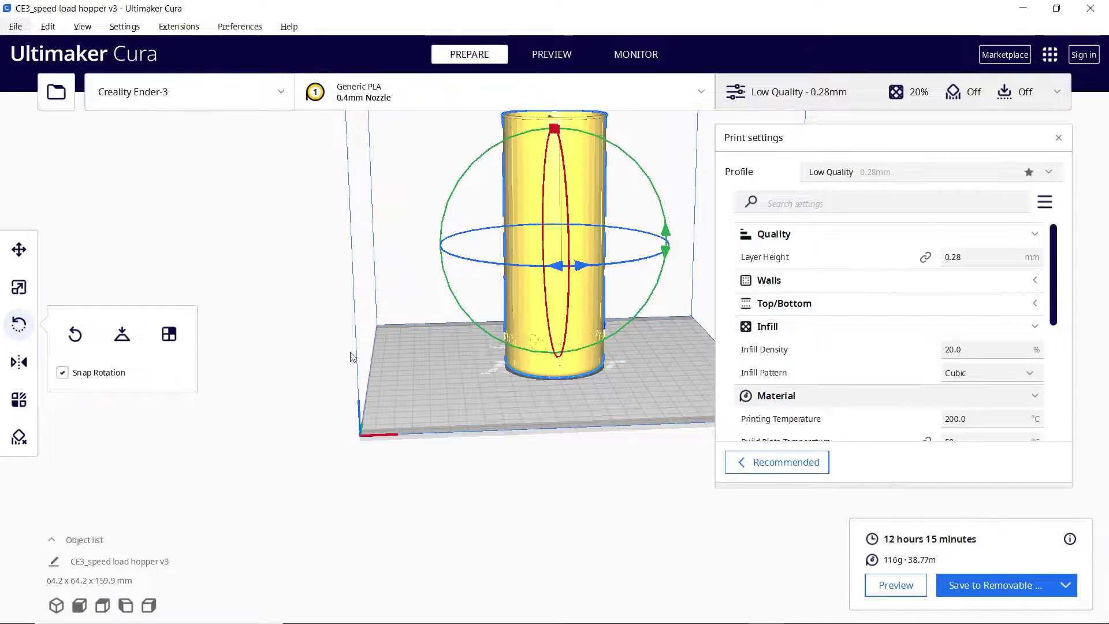
Export as G-code, overwriting CE3_speed load hopper v3.gcode in ENDER 3 (G:) > Speed ldr
left_click(16, 26)
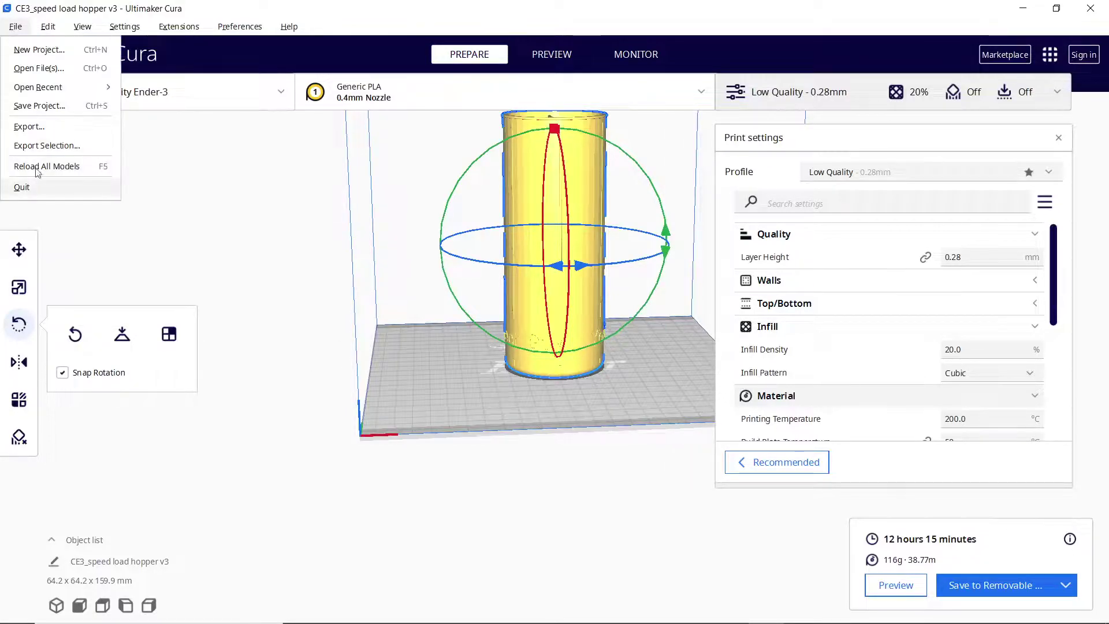
left_click(34, 126)
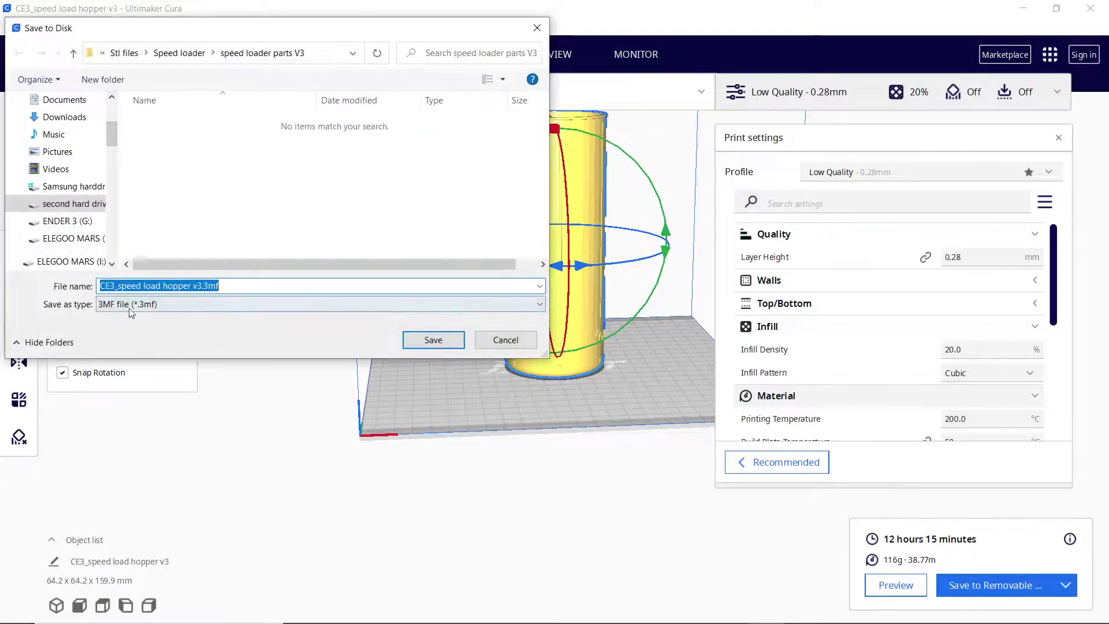
left_click(172, 304)
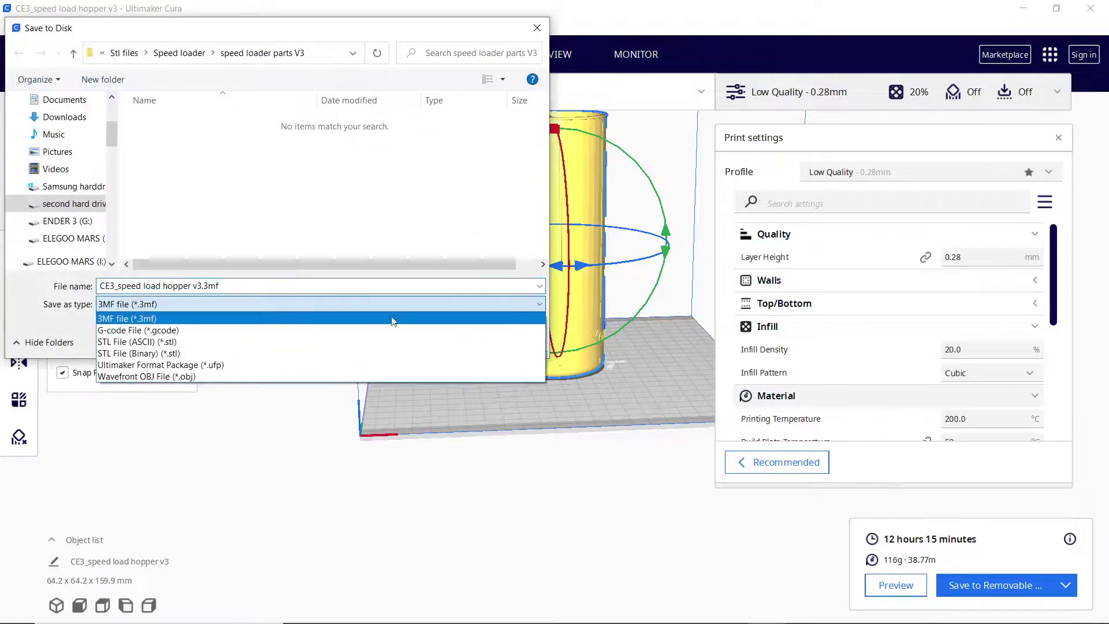
left_click(173, 330)
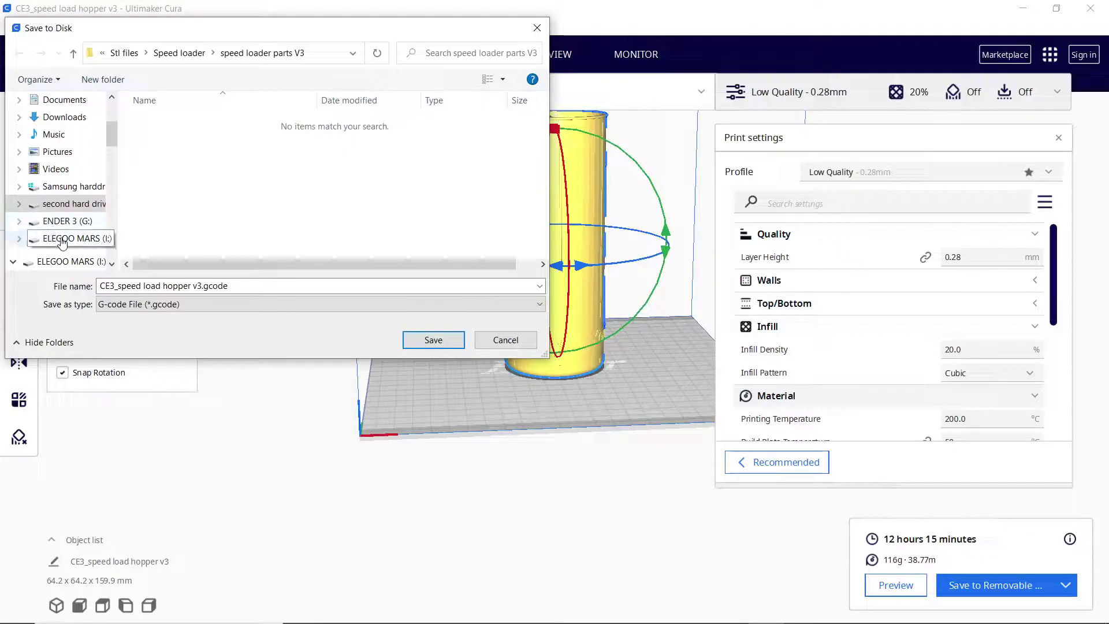
left_click(19, 221)
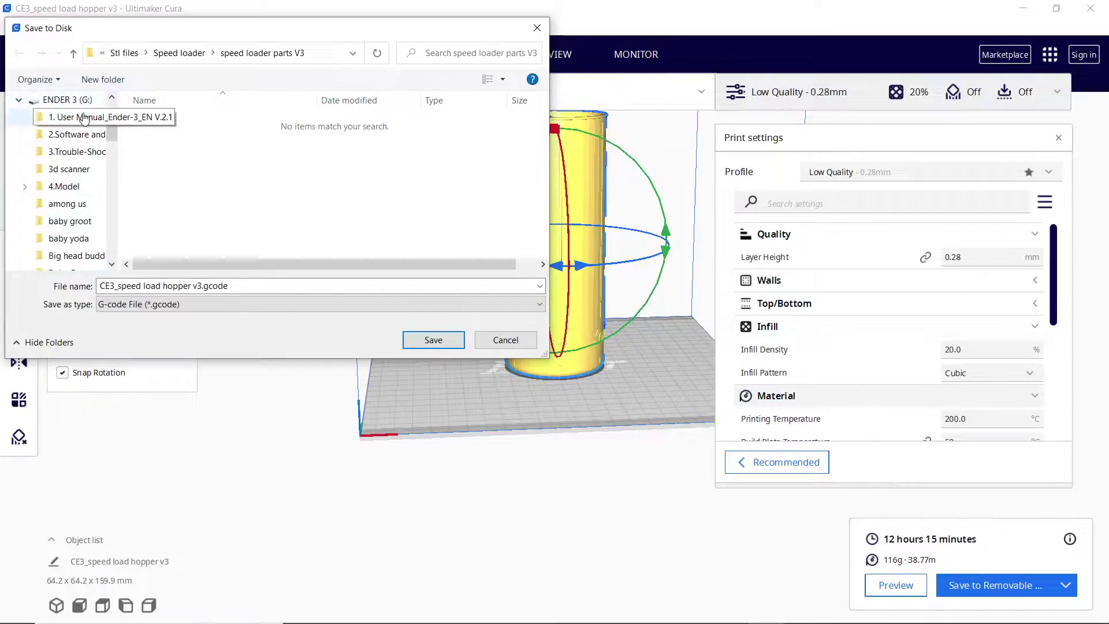
scroll(25, 184, "down", 10)
left_click(86, 134)
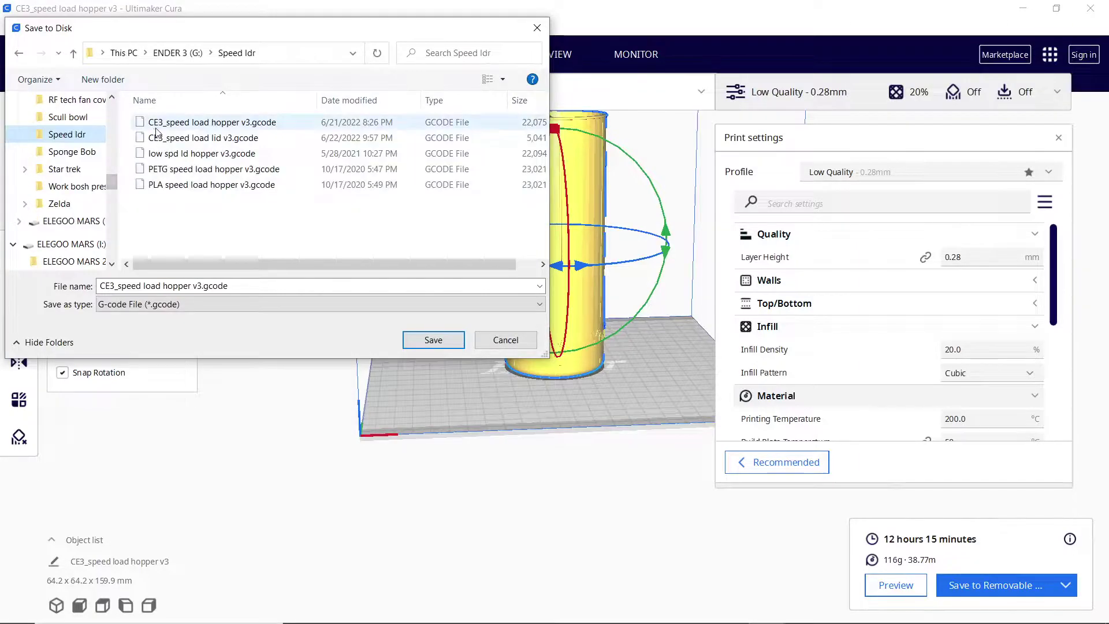
left_click(186, 123)
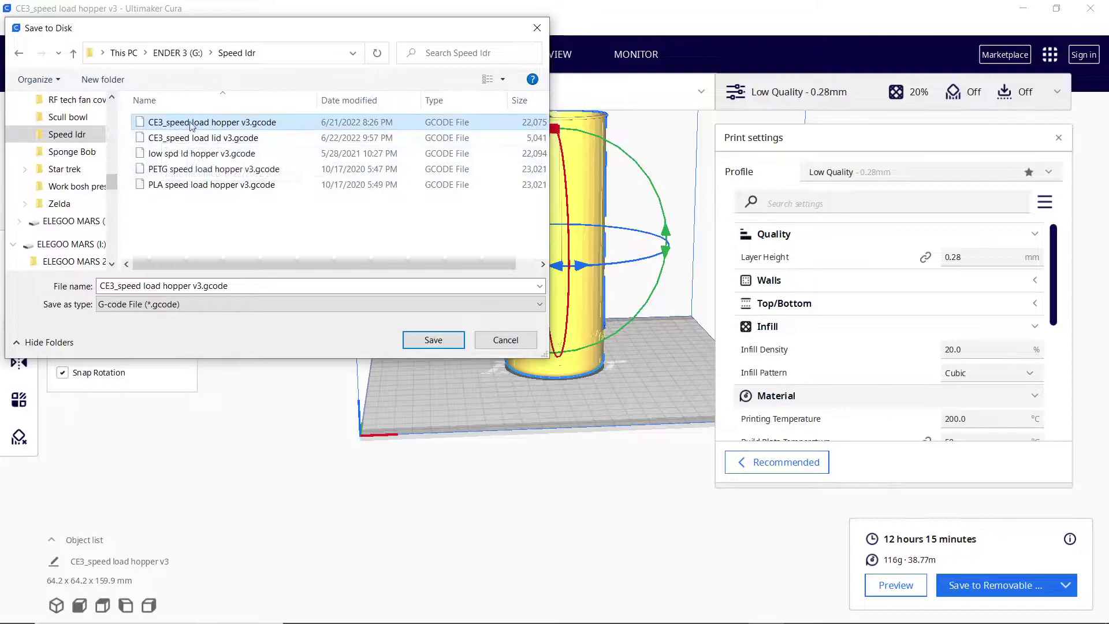
left_click(433, 339)
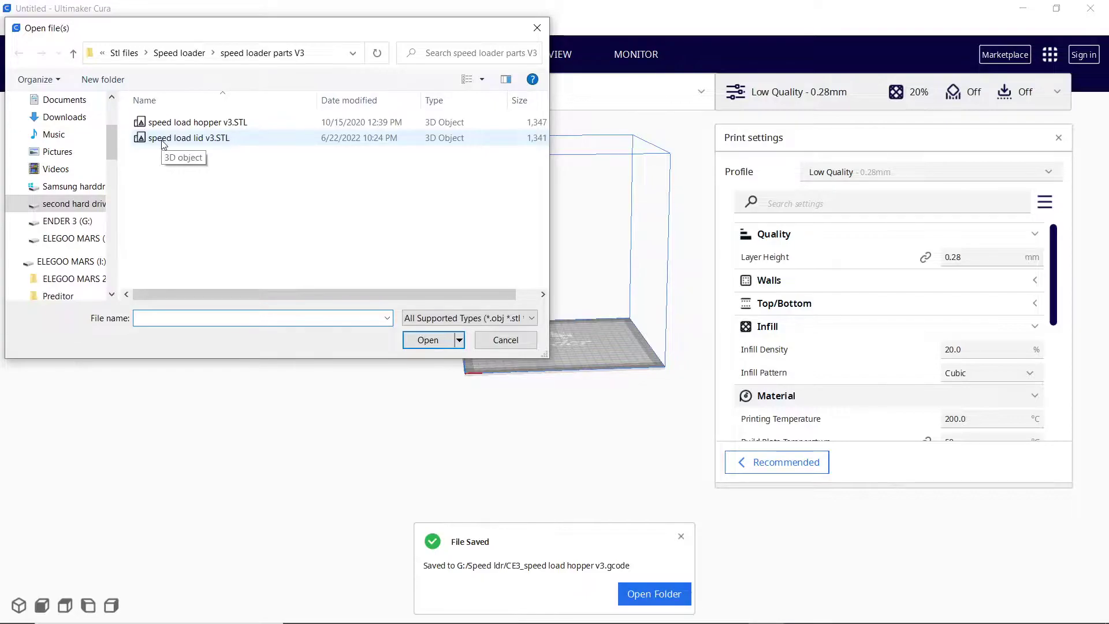
Open speed load lid v3.STL onto the plate, measuring 68.3 x 20.5 x 77.1 mm
left_click(162, 139)
left_click(427, 341)
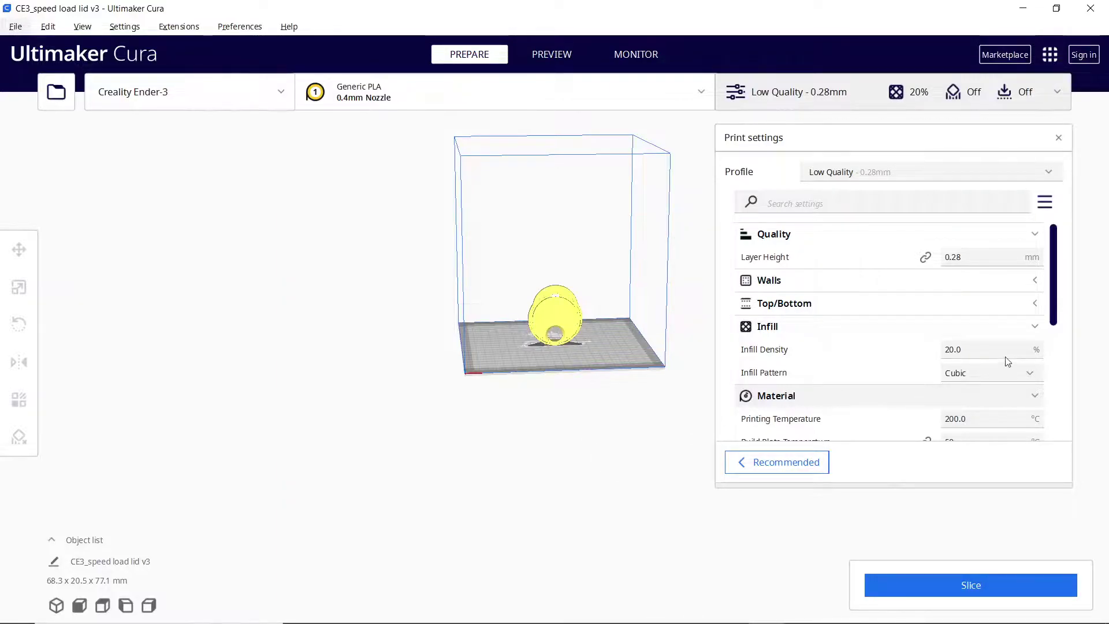
mouse_move(965, 351)
Under Material, change Printing Temperature to 220 and Build Plate Temperature from 50 to 60
left_click_drag(970, 417, 914, 430)
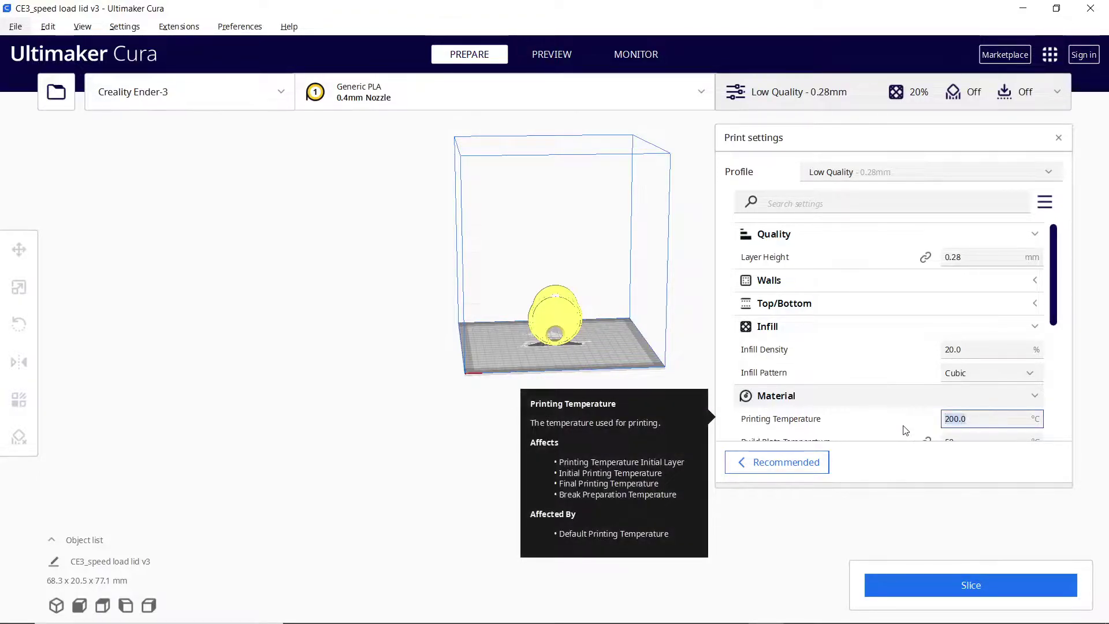
type("220")
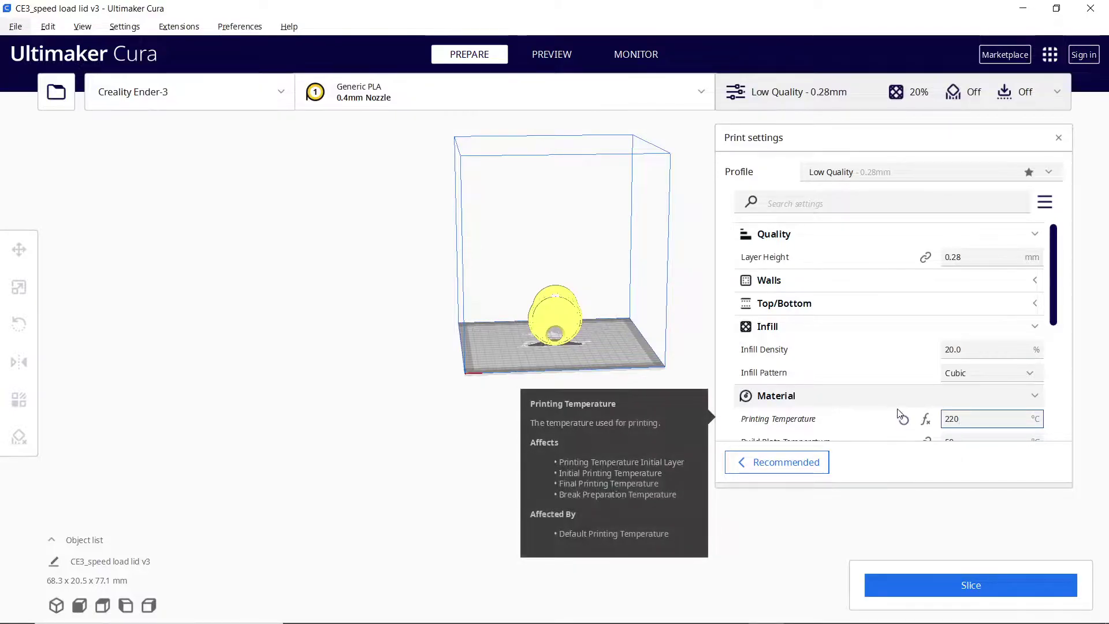
scroll(979, 282, "down", 5)
left_click(978, 285)
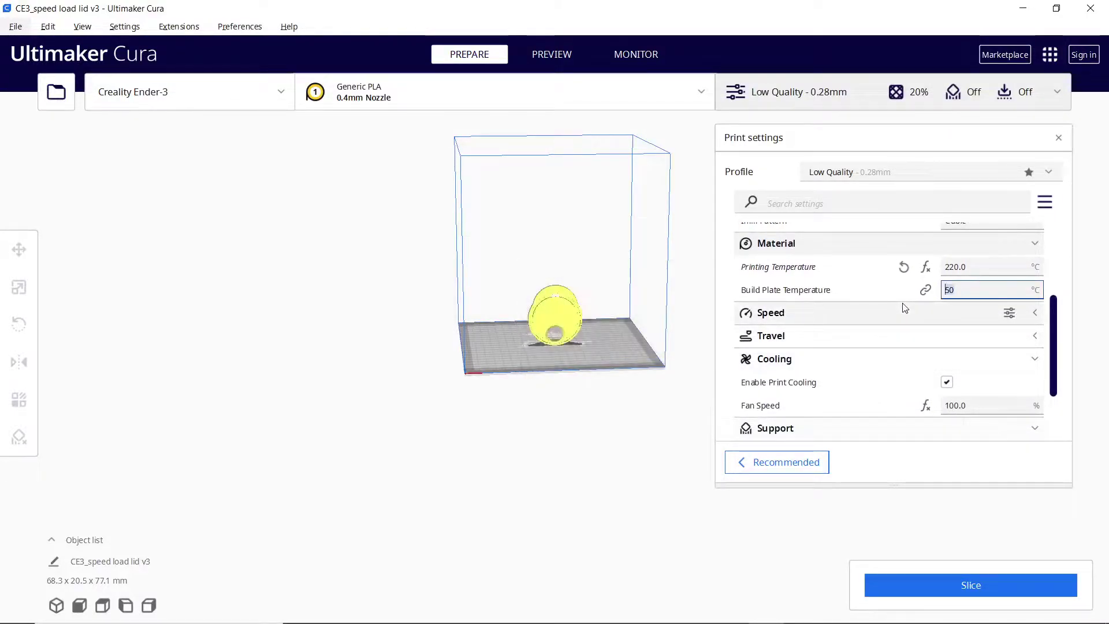
type("6")
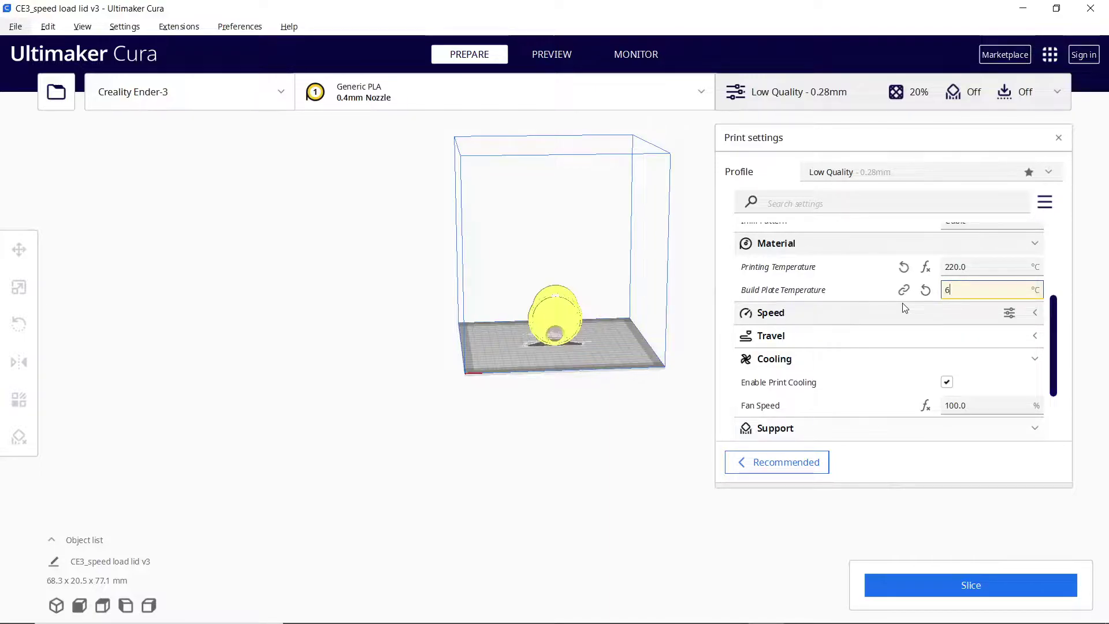
type("0")
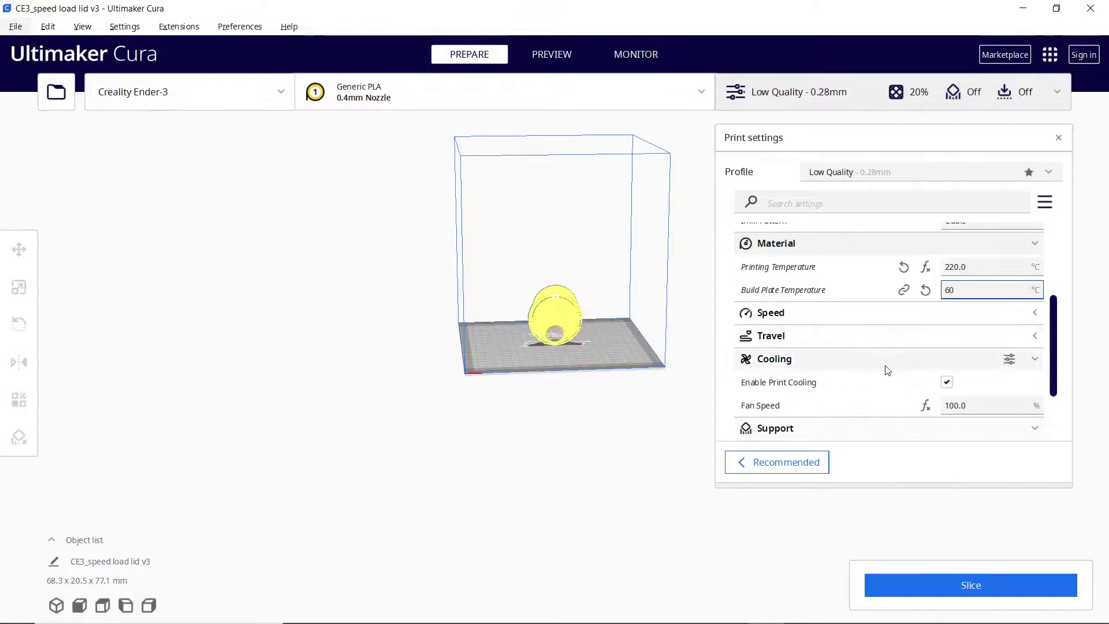
scroll(887, 374, "down", 3)
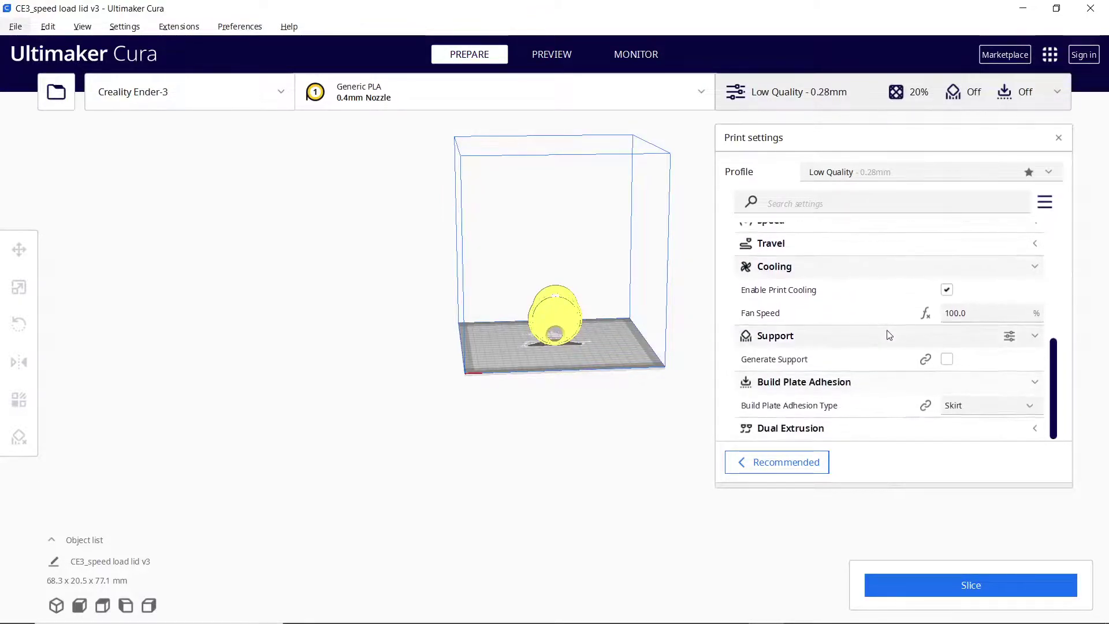
mouse_move(874, 319)
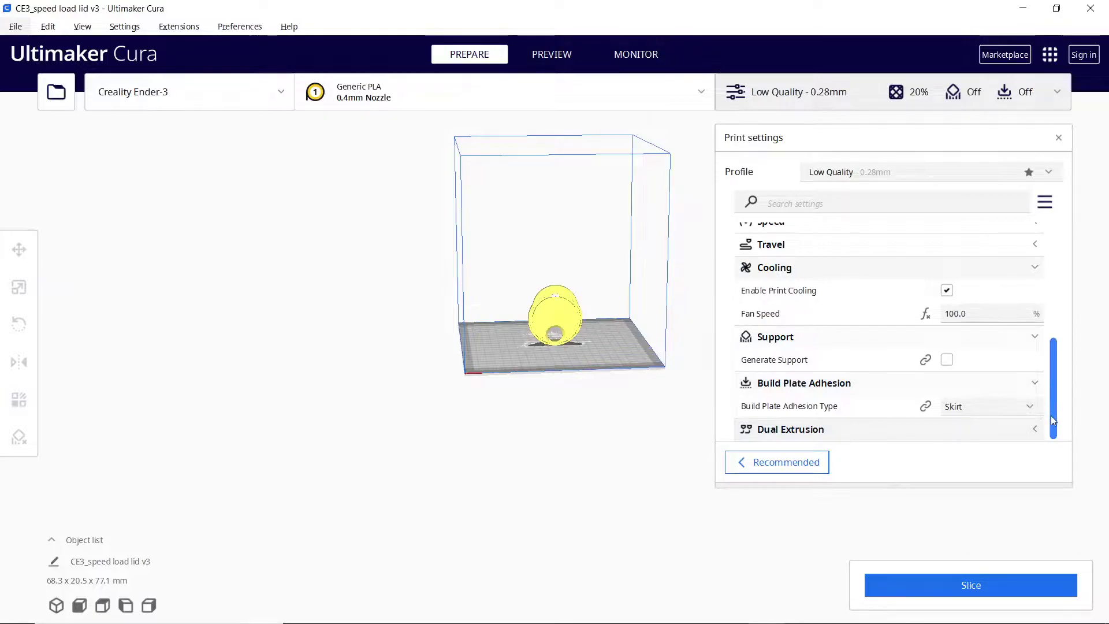
Switch the lid's build plate adhesion from Skirt to Raft, then select the lid model
left_click(1013, 411)
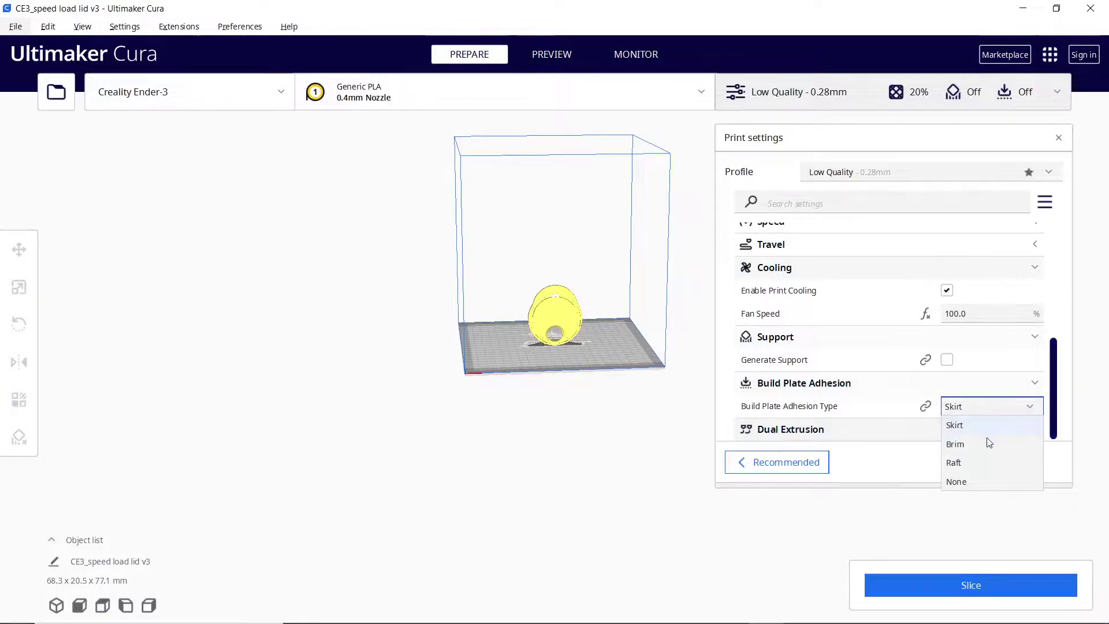
left_click(954, 465)
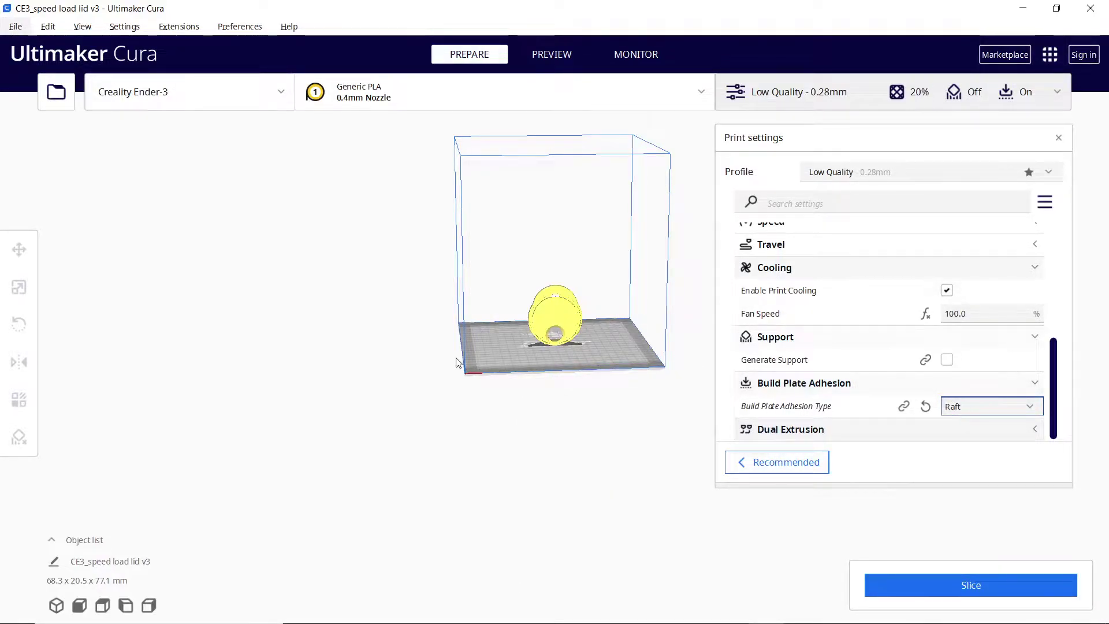
left_click(561, 315)
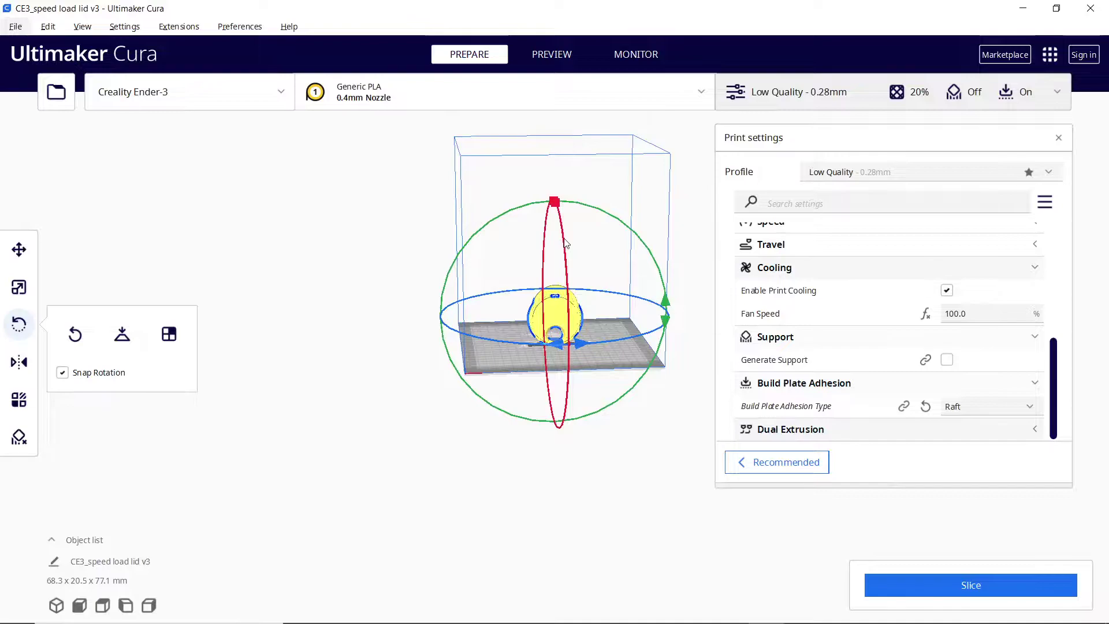
Lay the lid flat, enable Generate Support, and set Support Placement to Touching Buildplate
left_click_drag(565, 243, 562, 379)
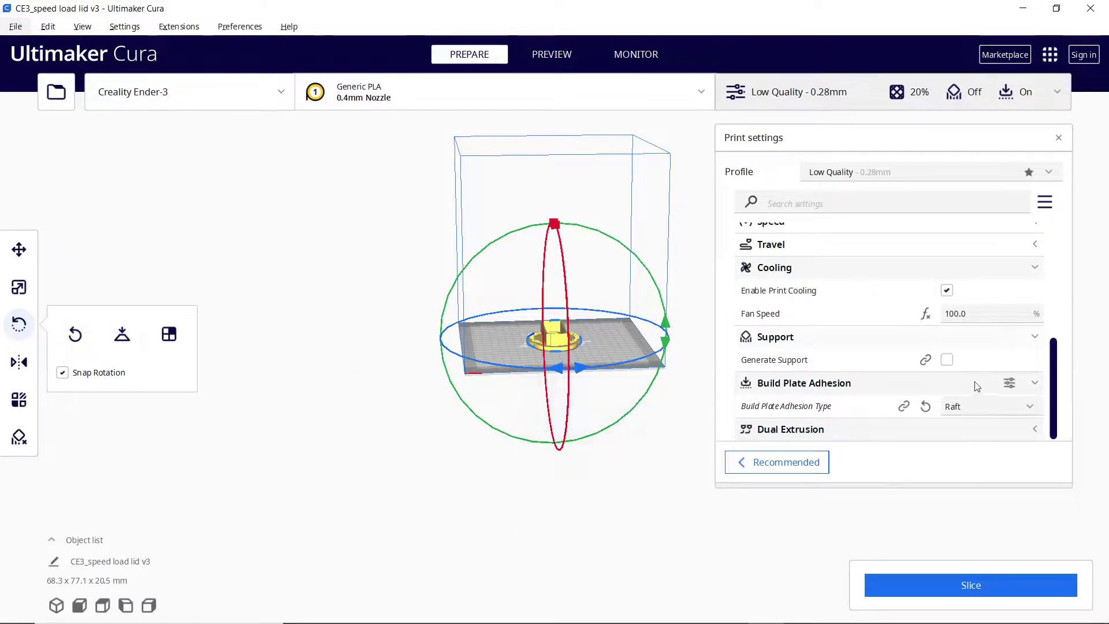
left_click(947, 359)
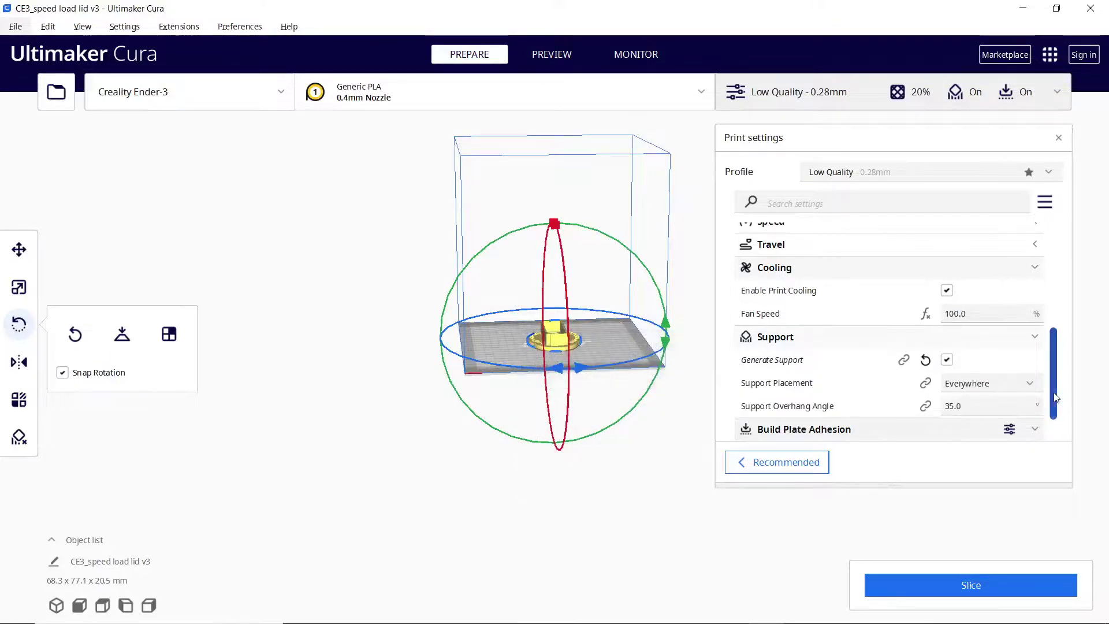
left_click(1010, 384)
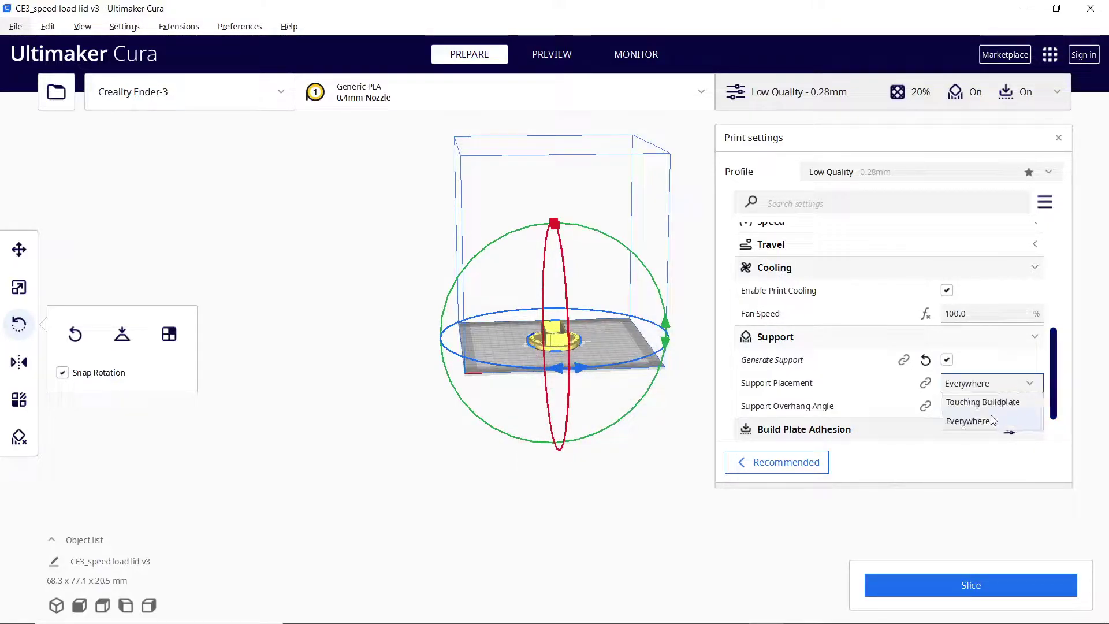
left_click(988, 402)
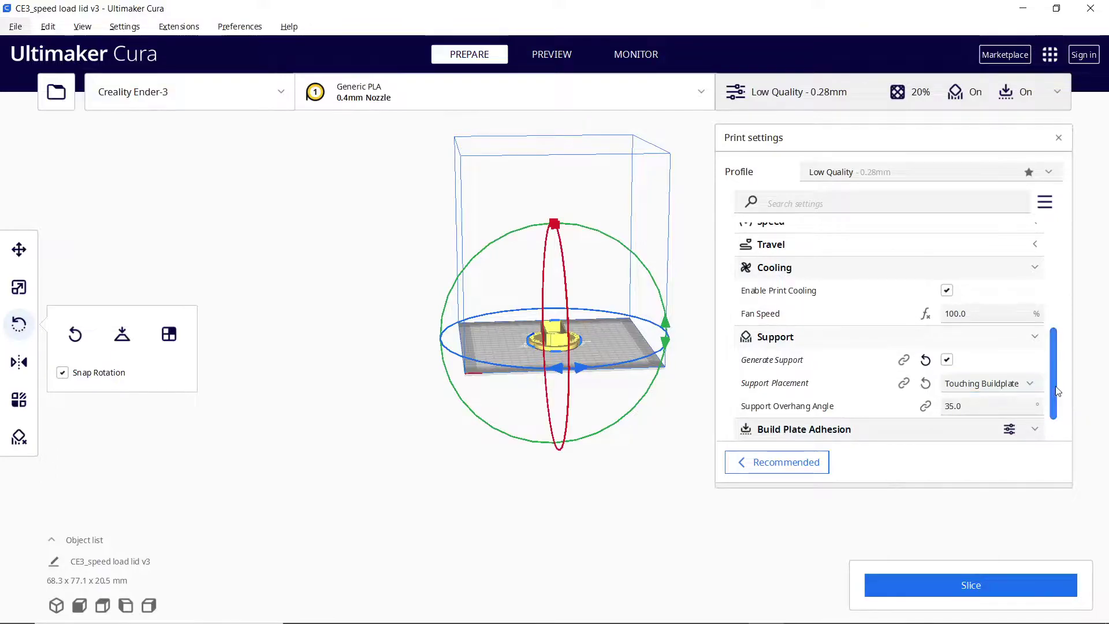
left_click_drag(1054, 393, 1051, 297)
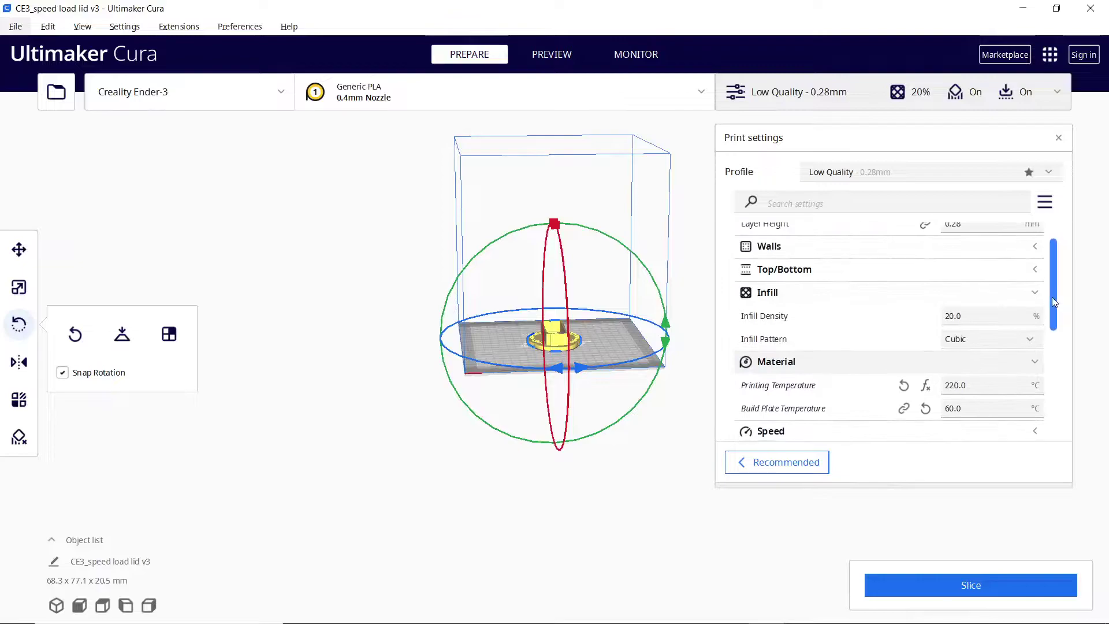
Change Infill Density from 20 to 50, then zoom and orbit to inspect the flattened lid
left_click(975, 317)
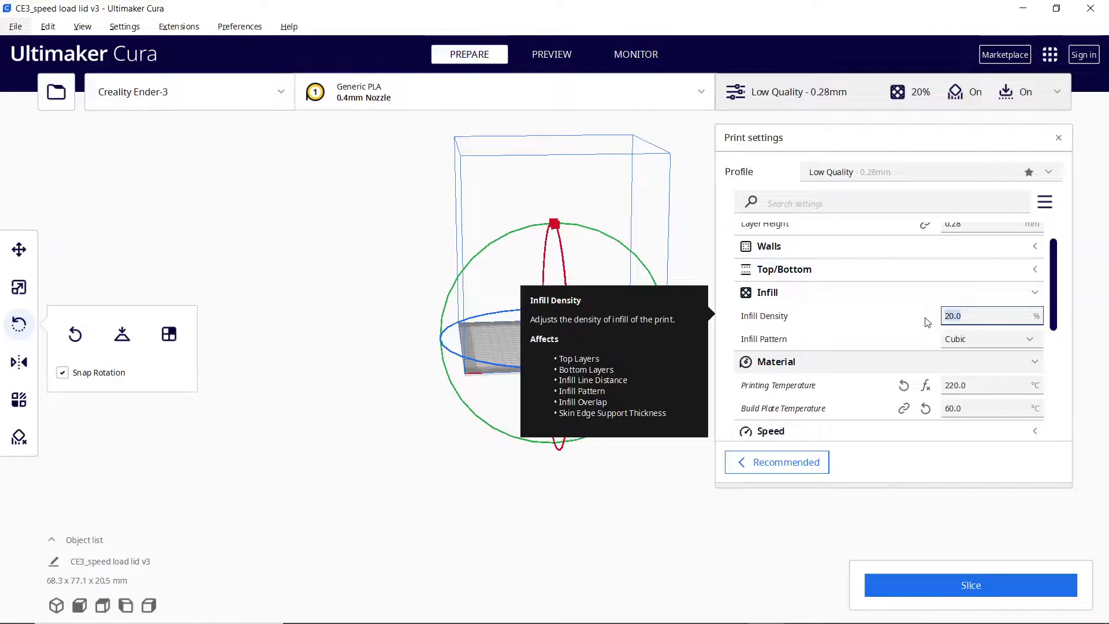
type("50")
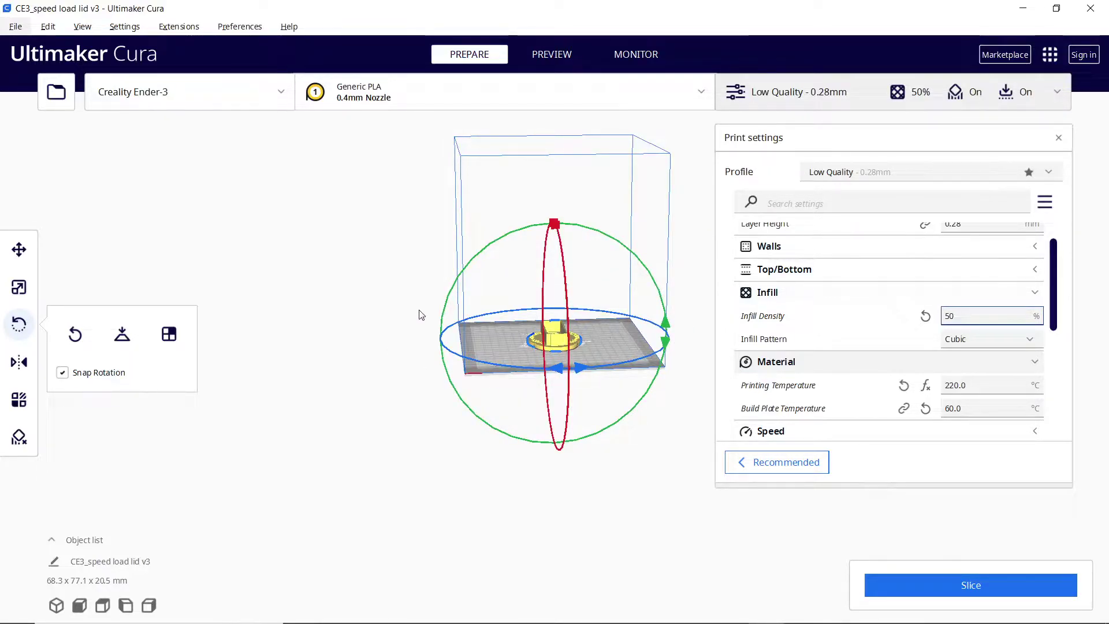
scroll(623, 345, "up", 2)
scroll(622, 342, "up", 1)
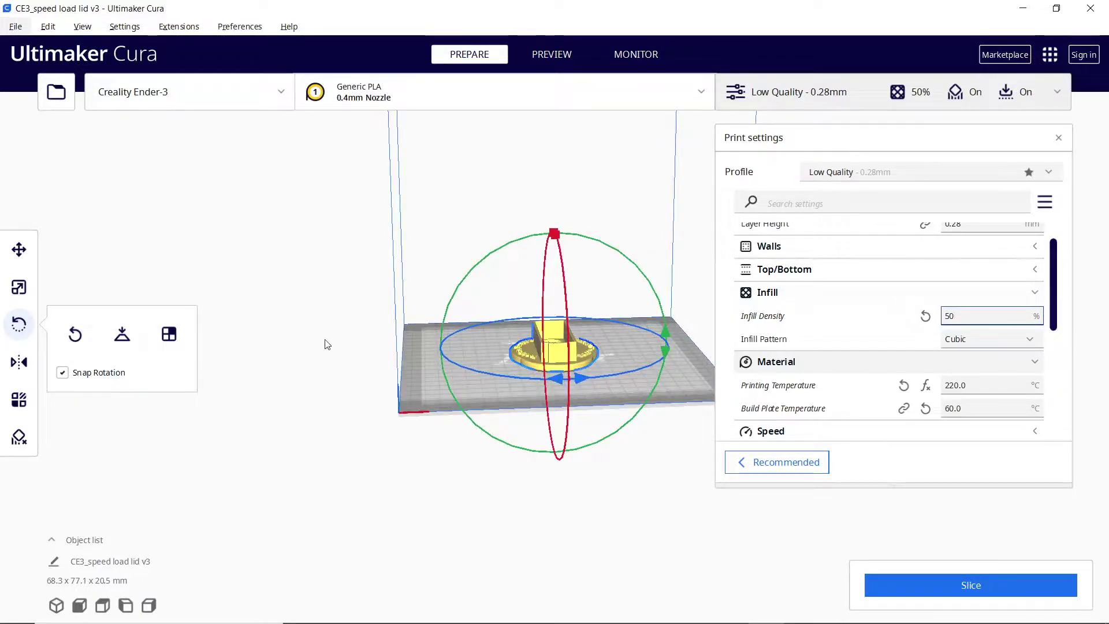
scroll(618, 341, "up", 2)
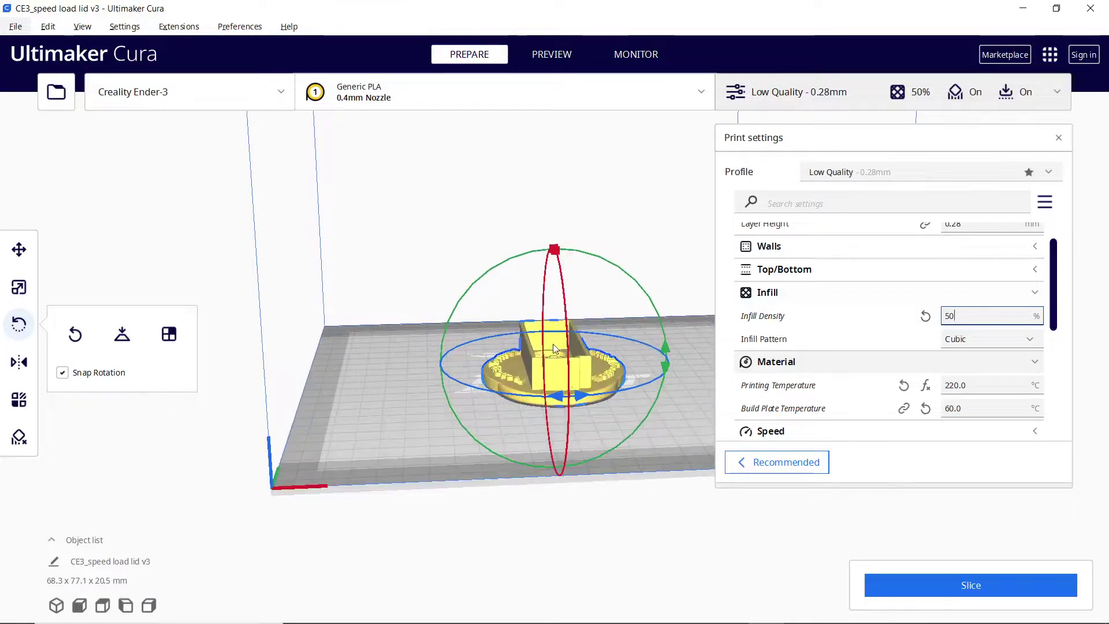
scroll(344, 358, "down", 2)
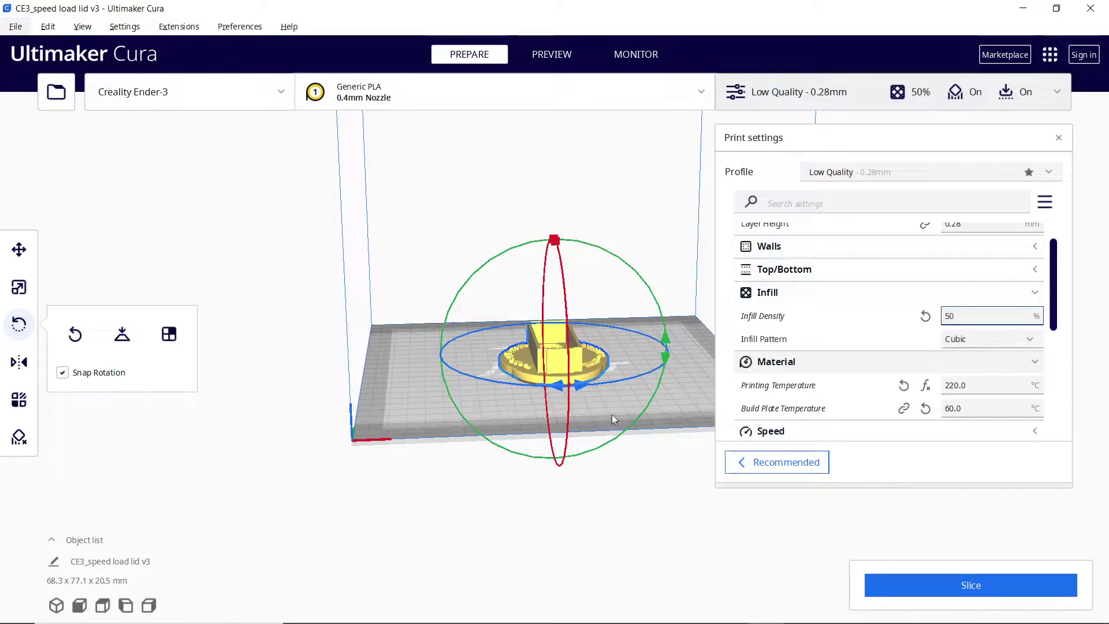
right_click_drag(642, 470, 534, 378)
scroll(531, 361, "down", 3)
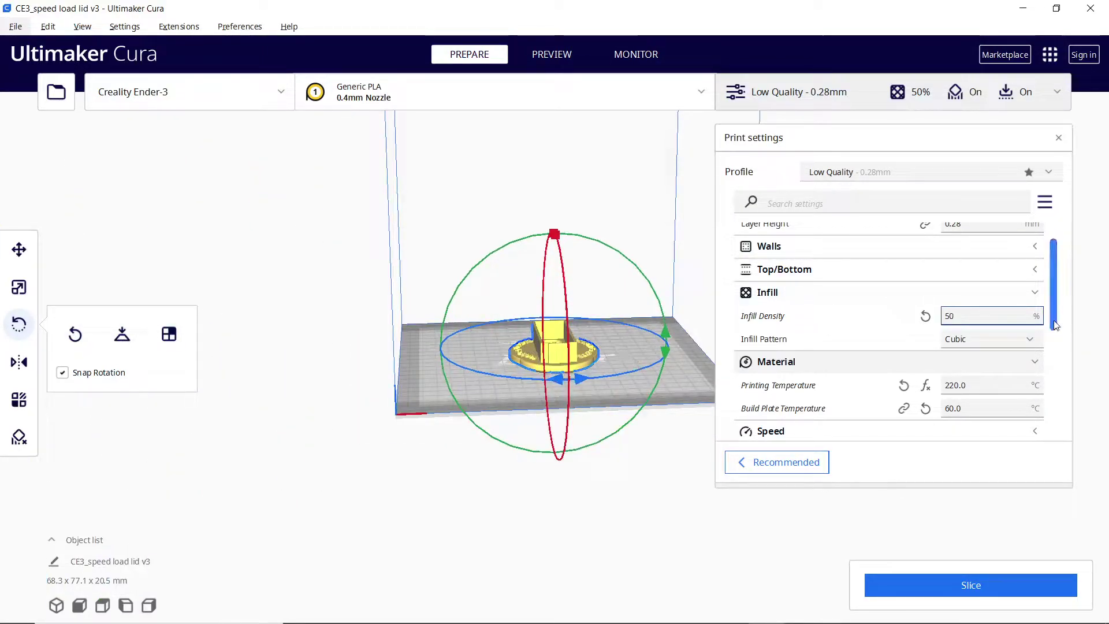
left_click_drag(1057, 300, 1062, 267)
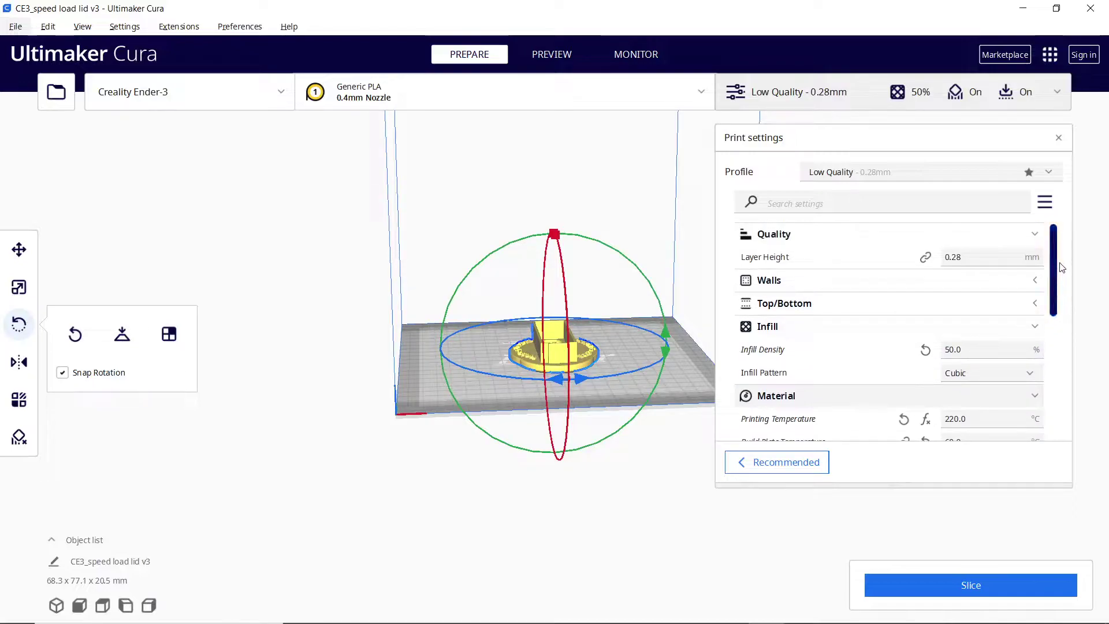
Switch to Standard Quality - 0.2mm, keeping the custom raft, support, temperature and infill changes
left_click(967, 257)
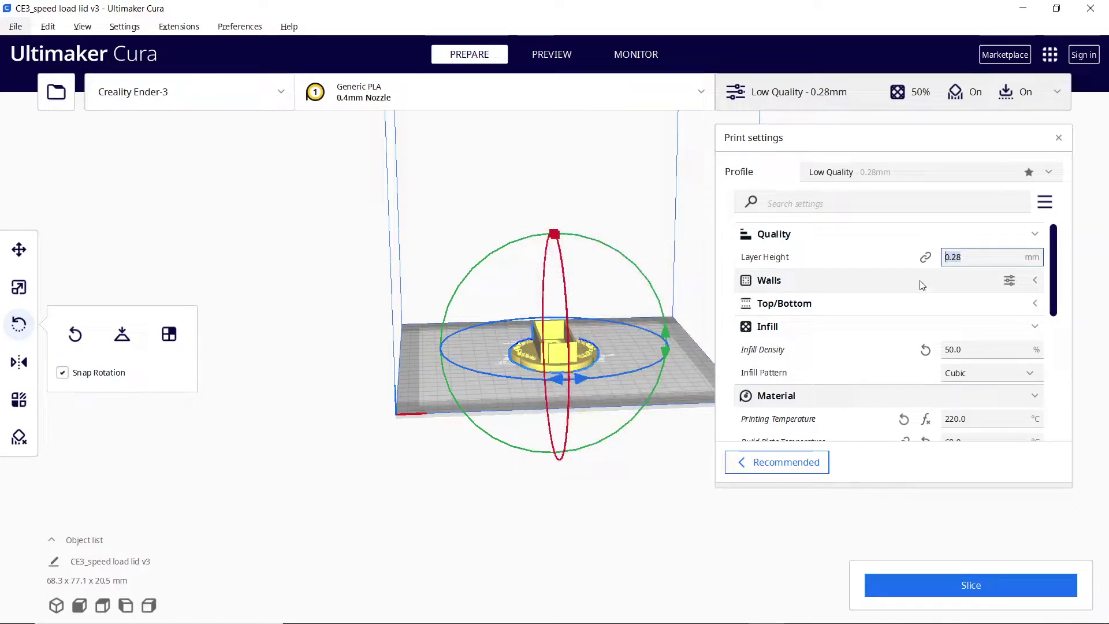
left_click(866, 234)
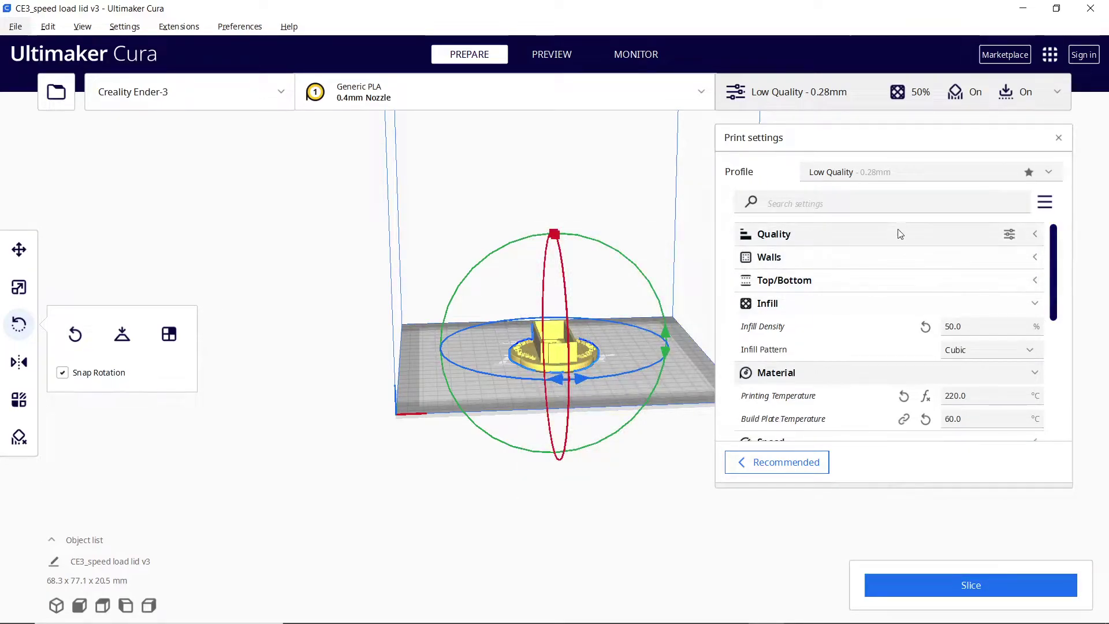
left_click(1049, 173)
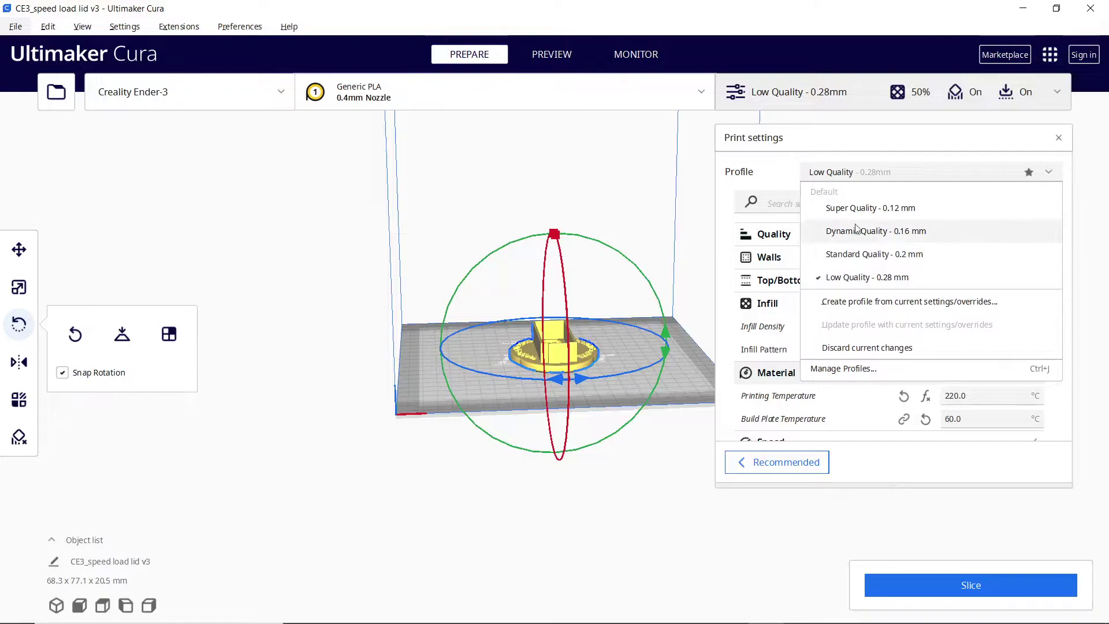
left_click(854, 255)
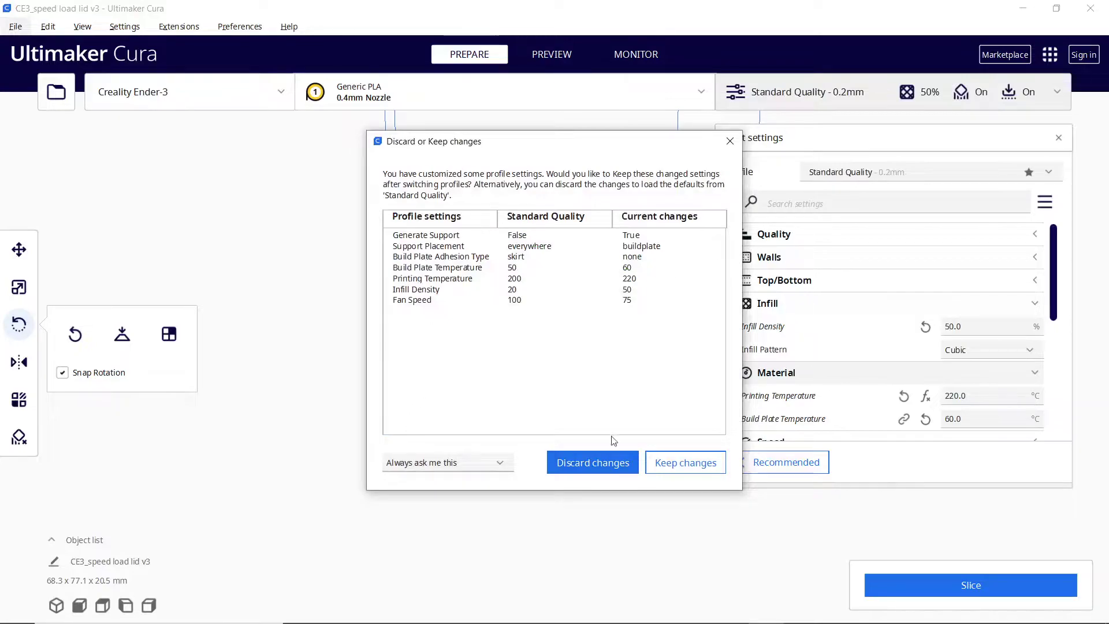
left_click(687, 463)
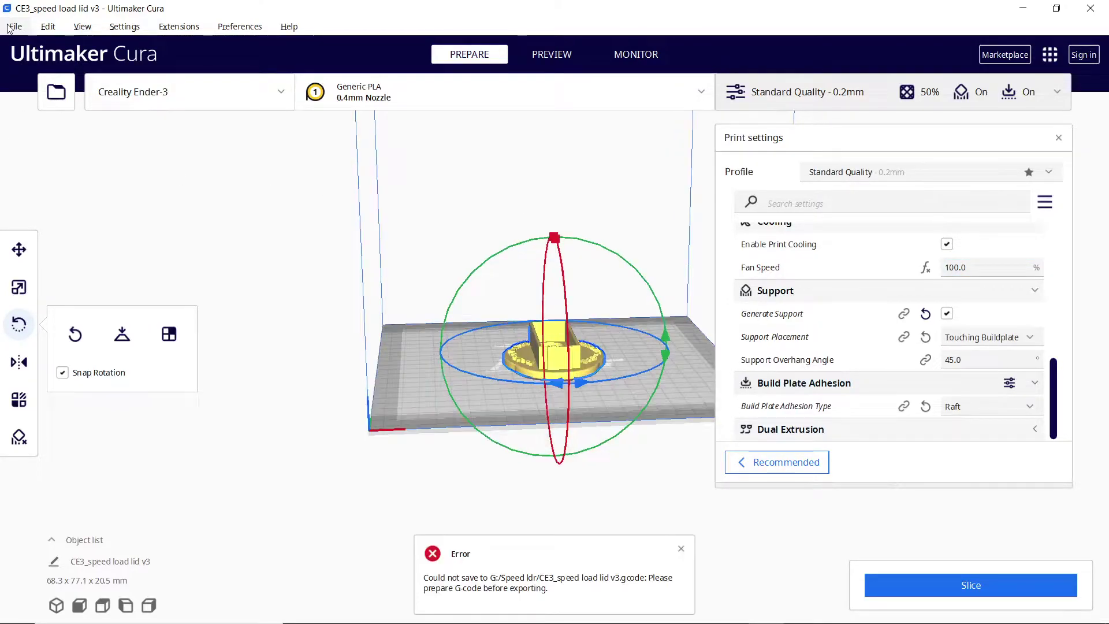
Slice the lid with current settings, estimating 4 hours 1 minute and 32g
left_click(16, 27)
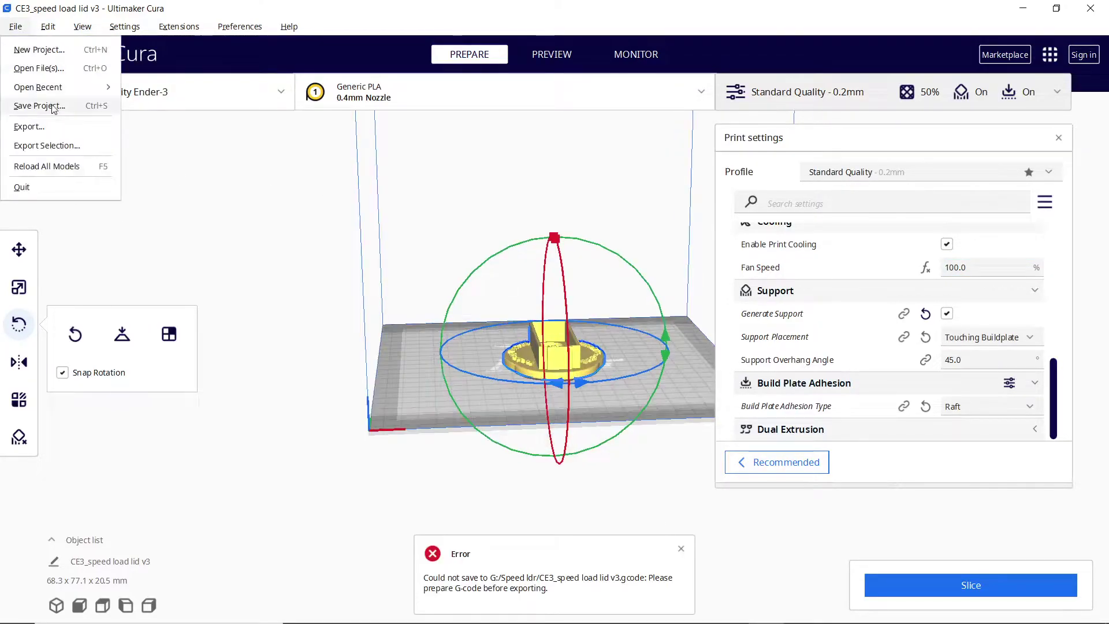
left_click(19, 127)
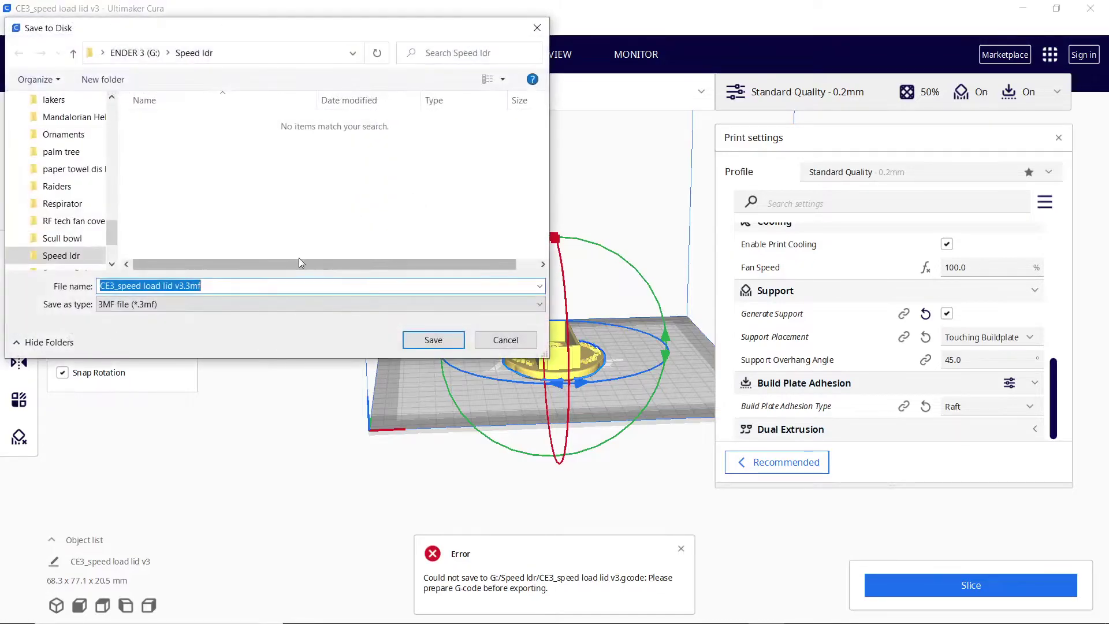
left_click(541, 30)
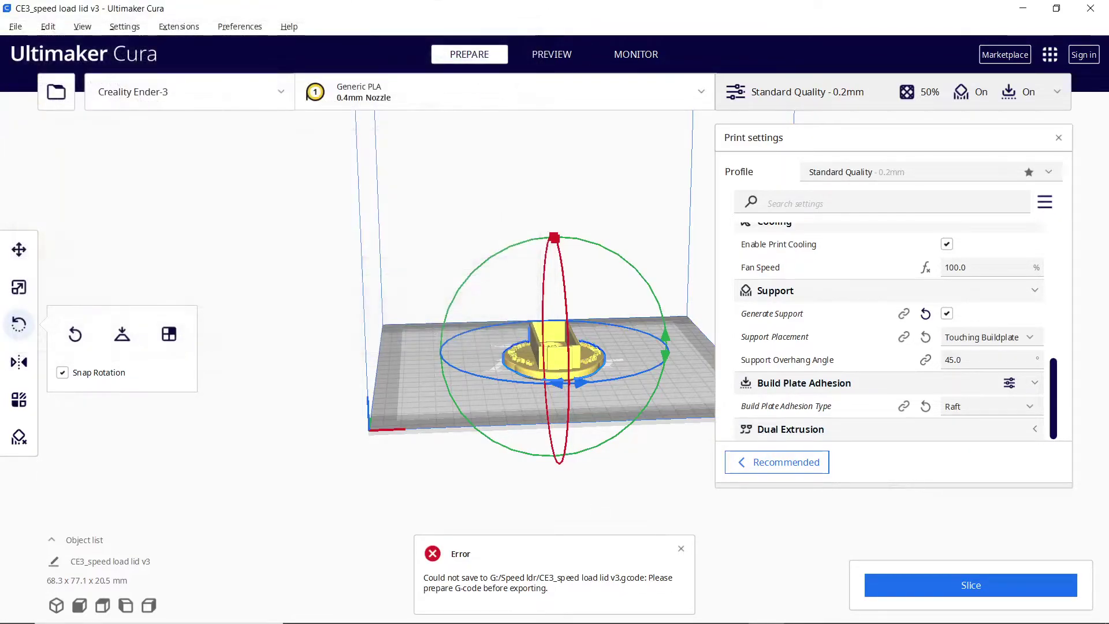
left_click(993, 584)
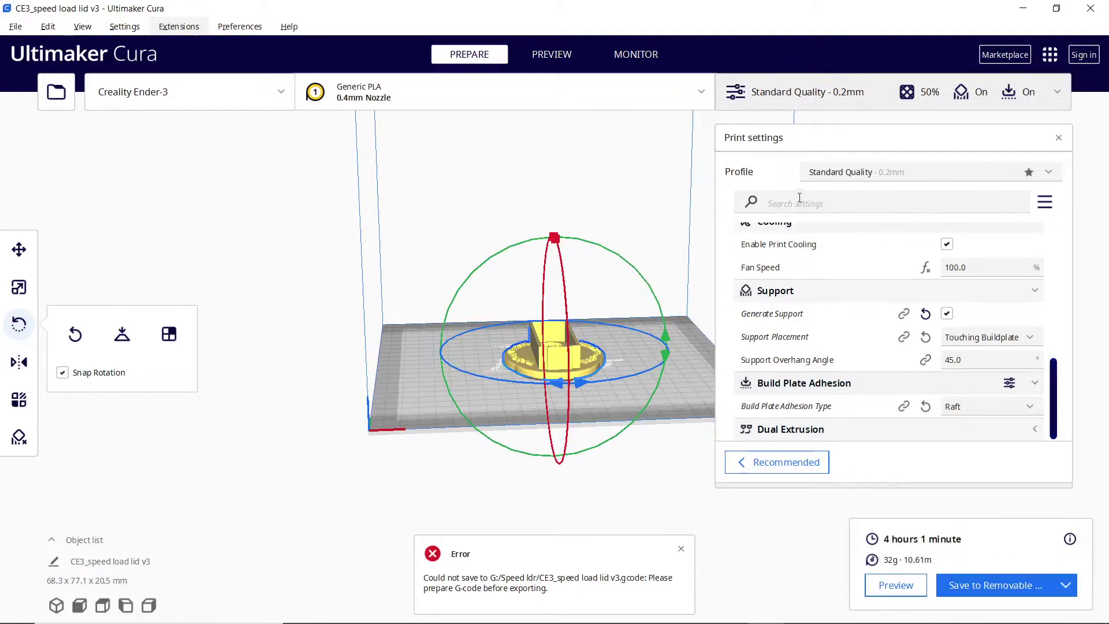
Export the print as G-code to CE3_speed load lid v3.gcode in Speed ldr, overwriting it
left_click(16, 26)
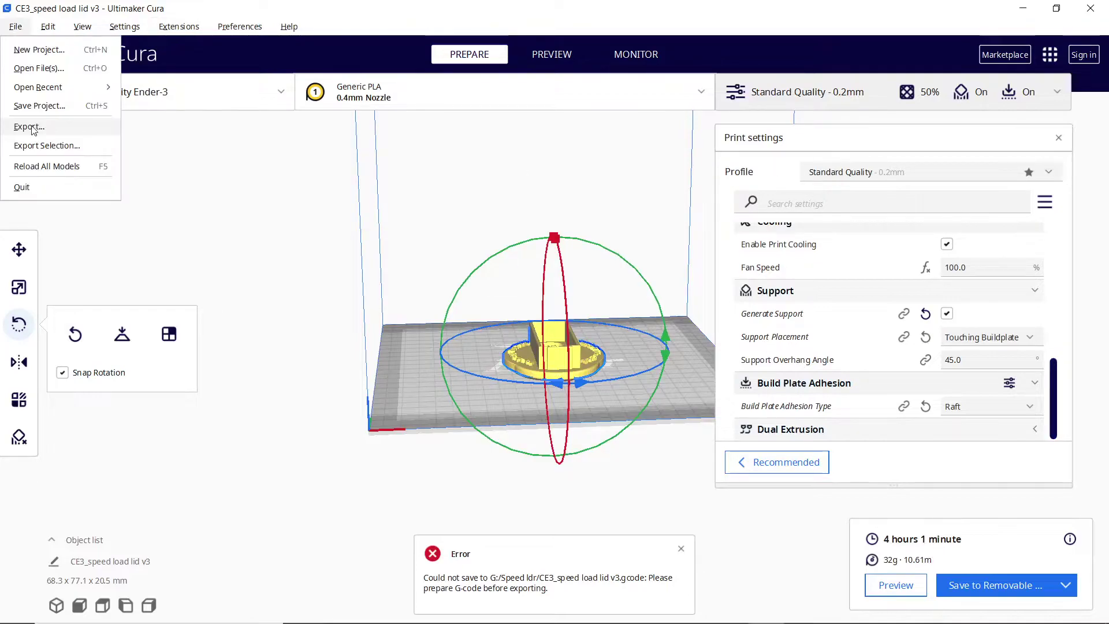
left_click(33, 128)
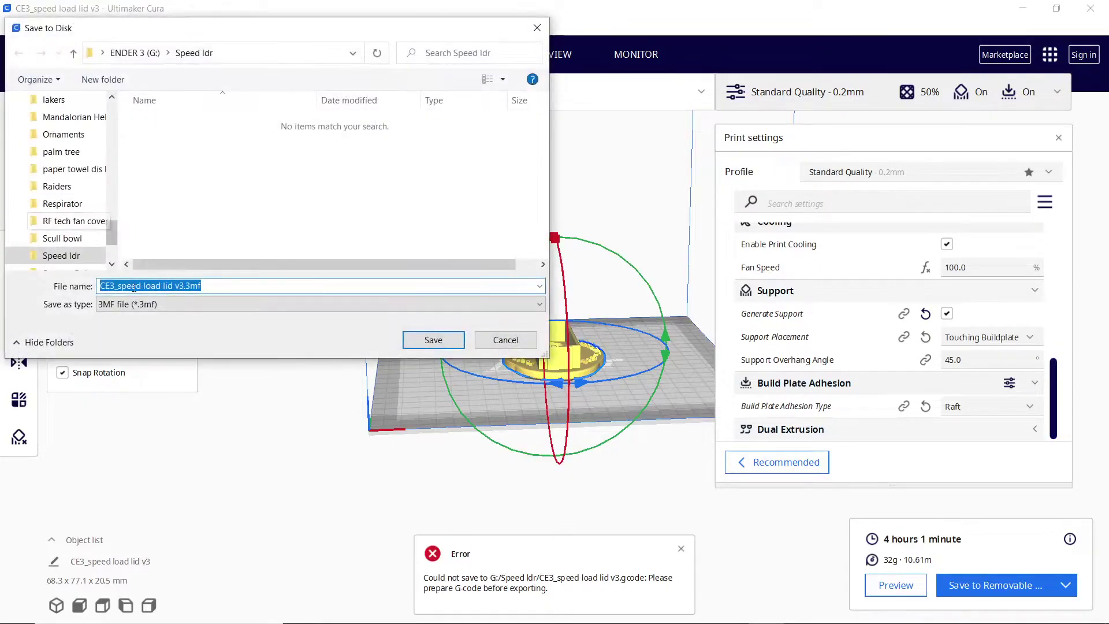
left_click(381, 305)
left_click(175, 330)
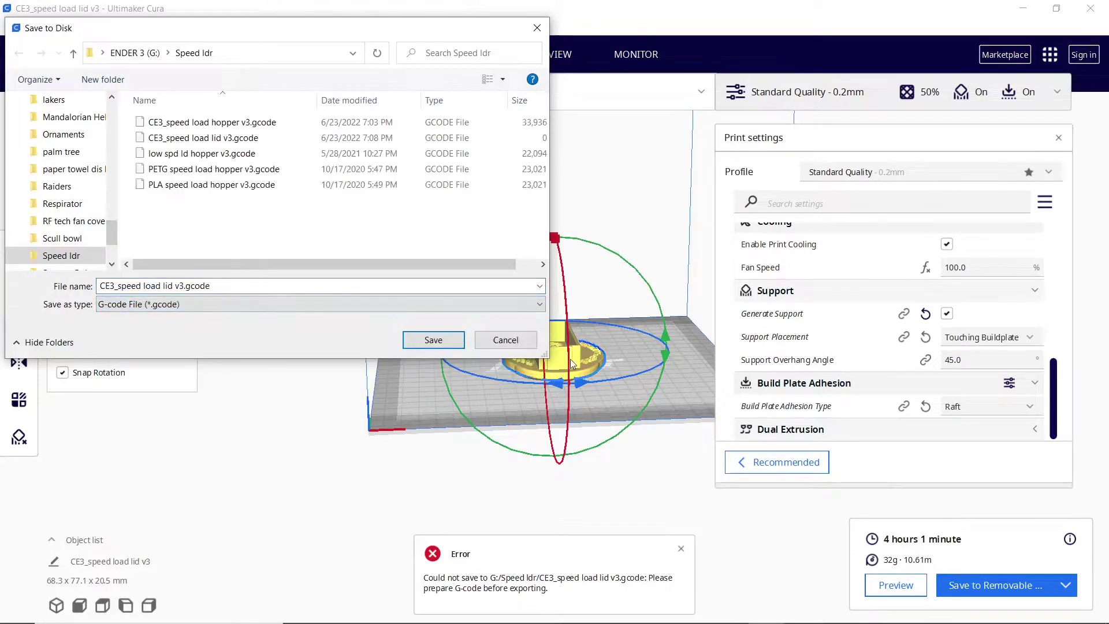
left_click(434, 340)
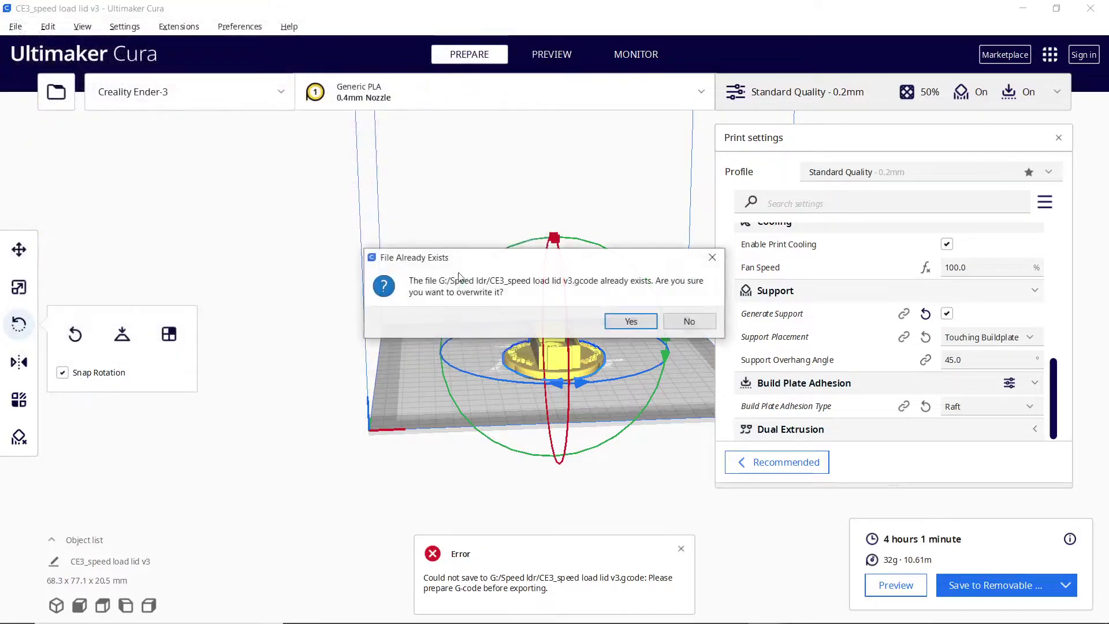
left_click(631, 321)
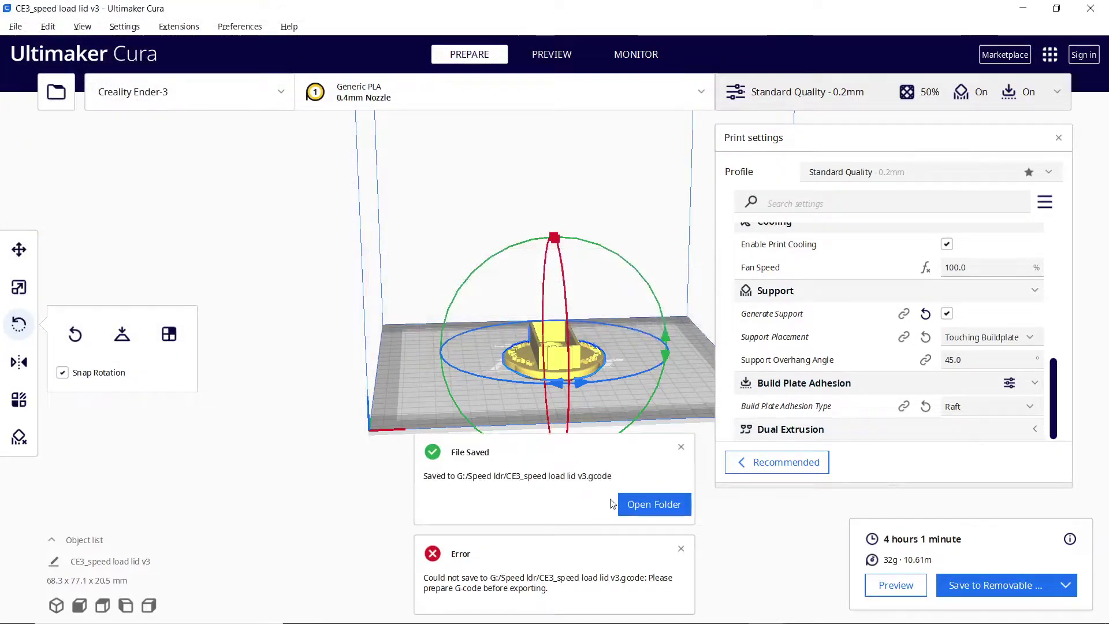